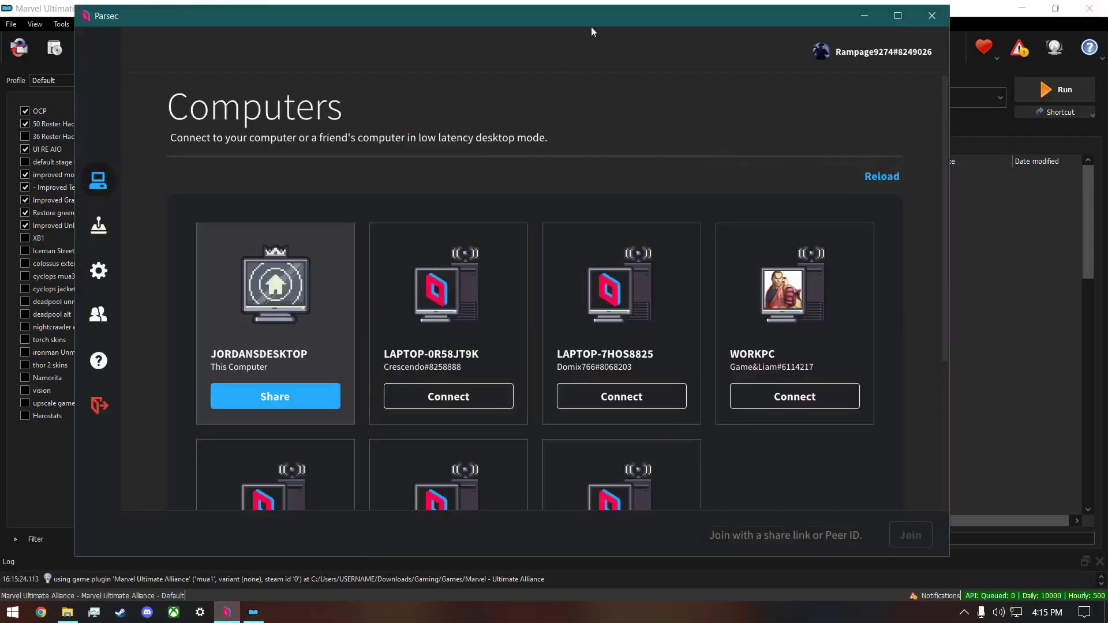
- Maximize the Parsec window so its Computers page fills the screen
{"action": "double_click", "coordinate": [594, 16]}
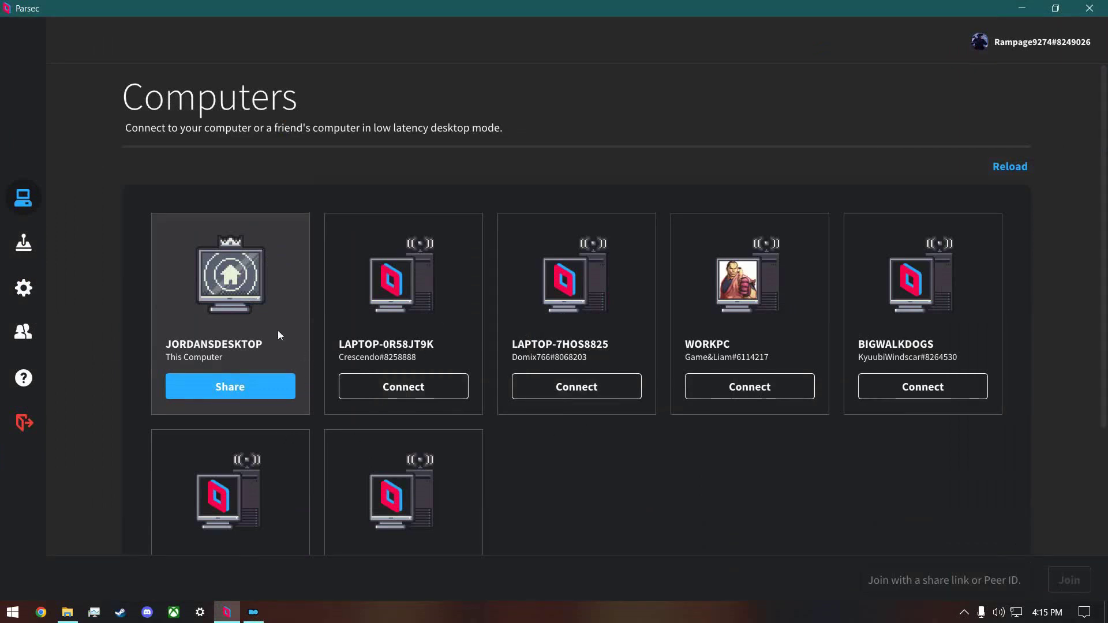
{"action": "left_click", "coordinate": [25, 329]}
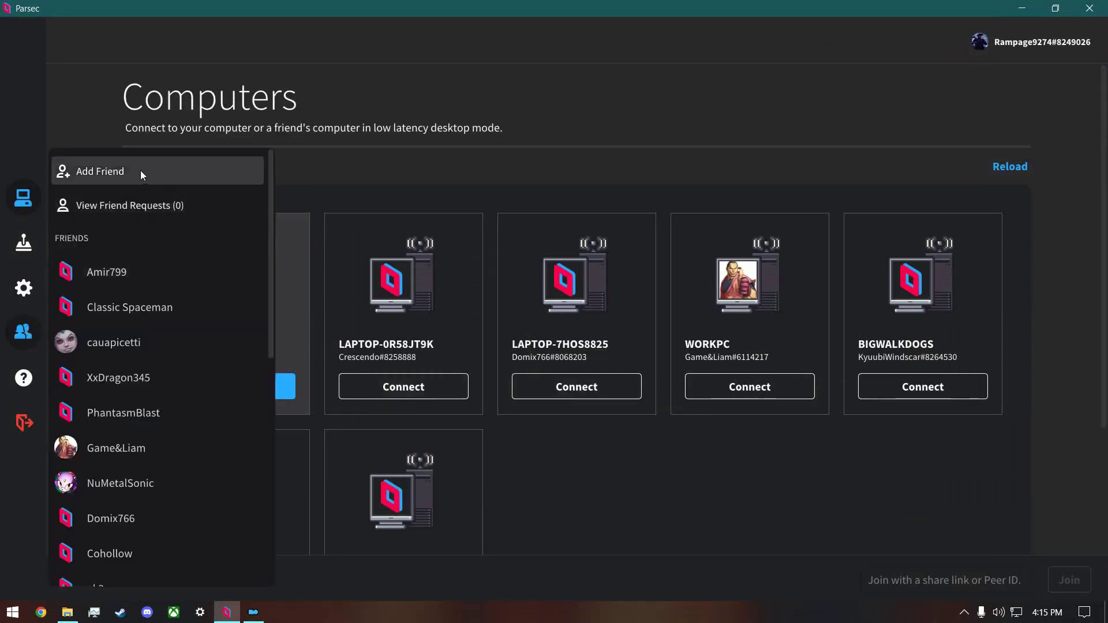
{"action": "left_click", "coordinate": [126, 172]}
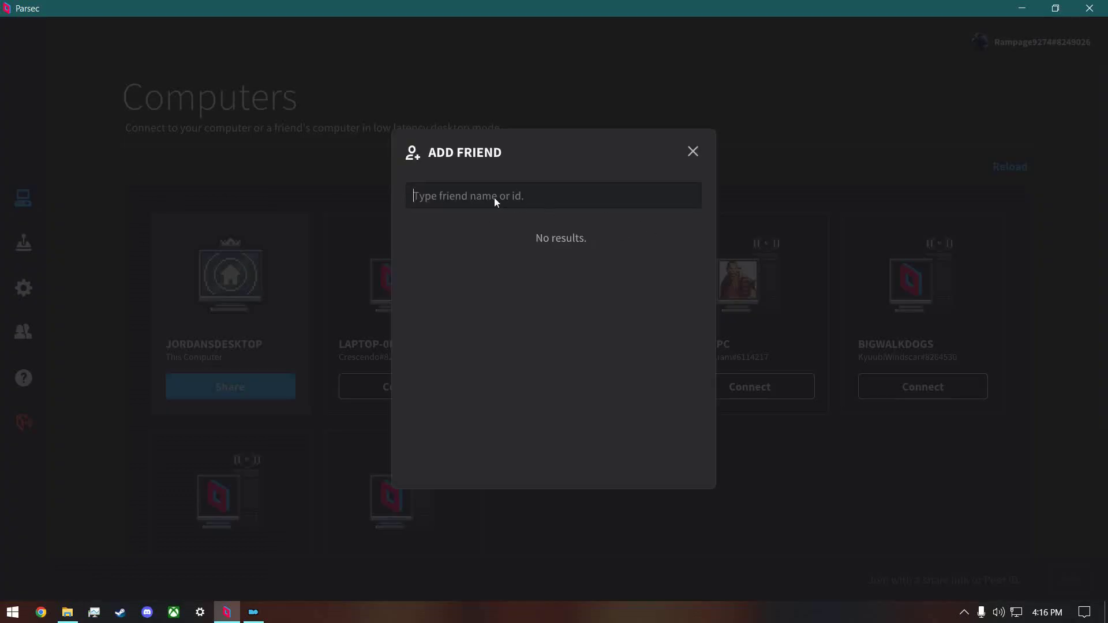
{"action": "left_click", "coordinate": [693, 153]}
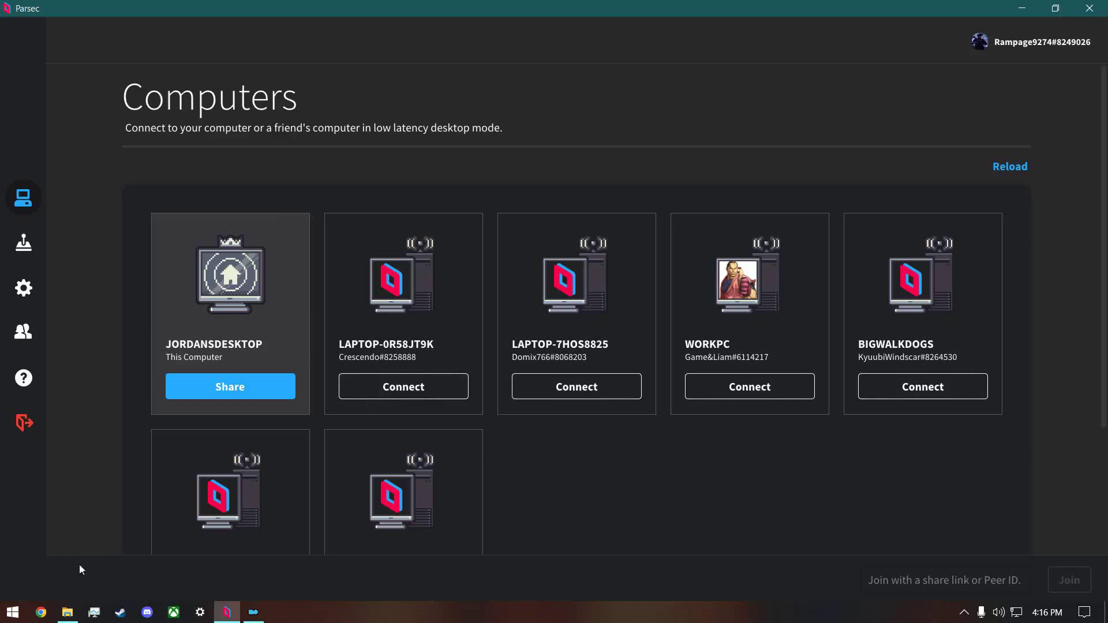
{"action": "left_click", "coordinate": [94, 578]}
- Bring Mod Organizer forward with the Marvel Ultimate Alliance Default profile's mod list
{"action": "left_click", "coordinate": [254, 612]}
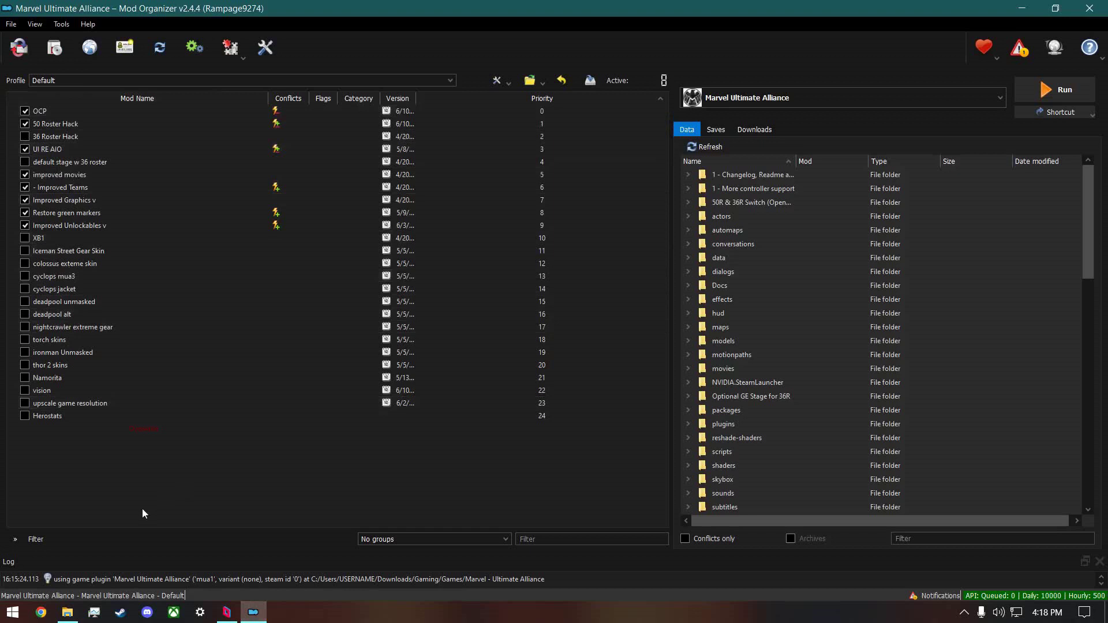
{"action": "left_click", "coordinate": [227, 611]}
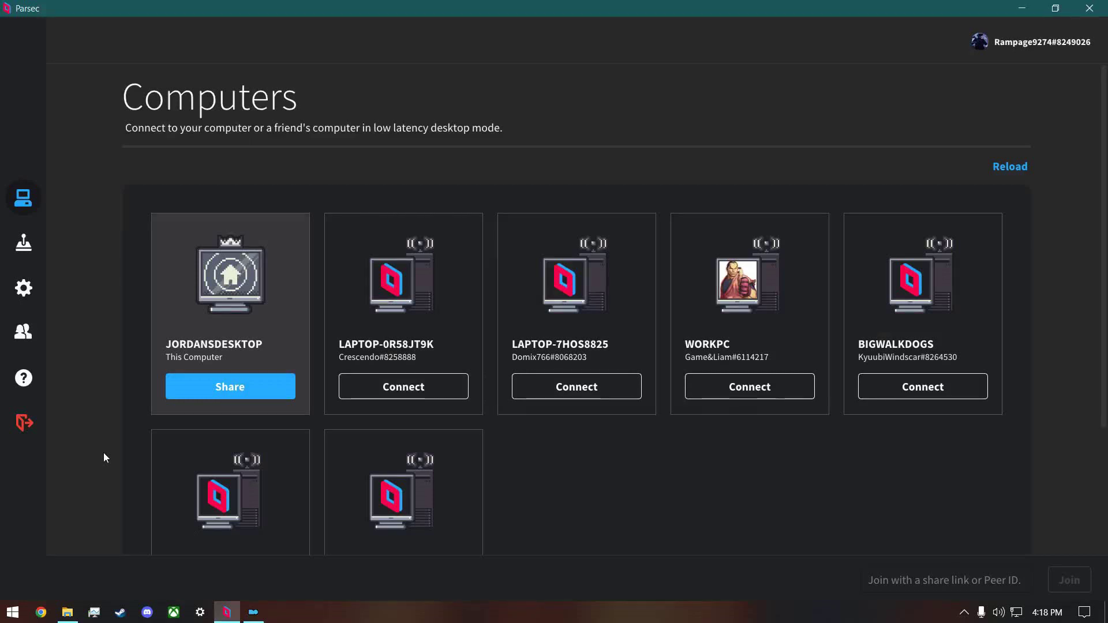
{"action": "left_click", "coordinate": [252, 612]}
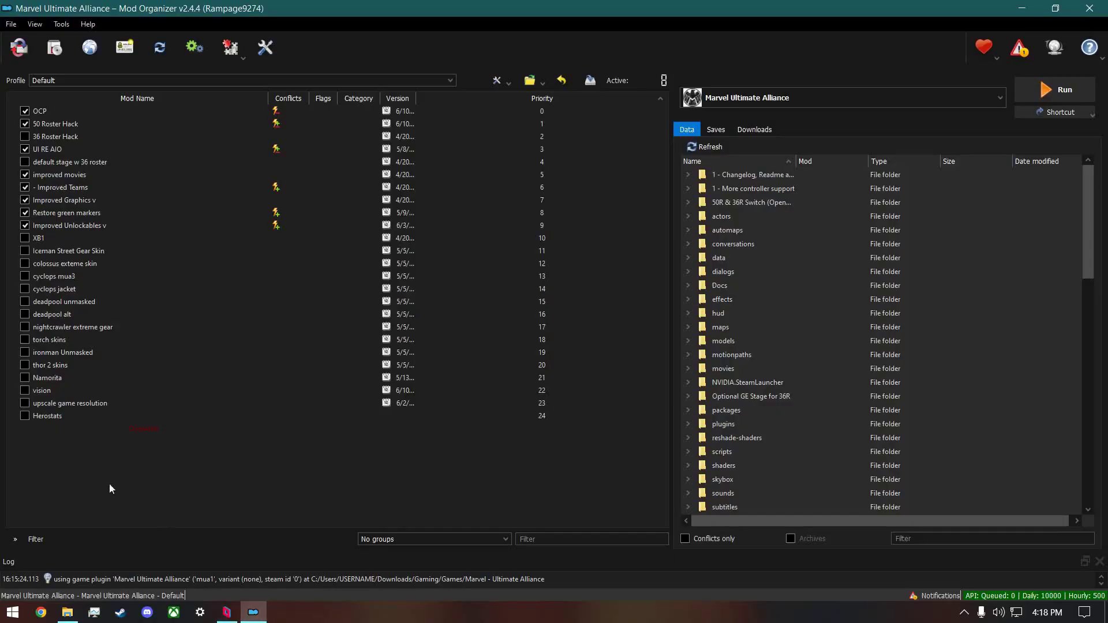
- Launch the modded Marvel Ultimate Alliance and open Options > Controls Options
{"action": "left_click", "coordinate": [1056, 87]}
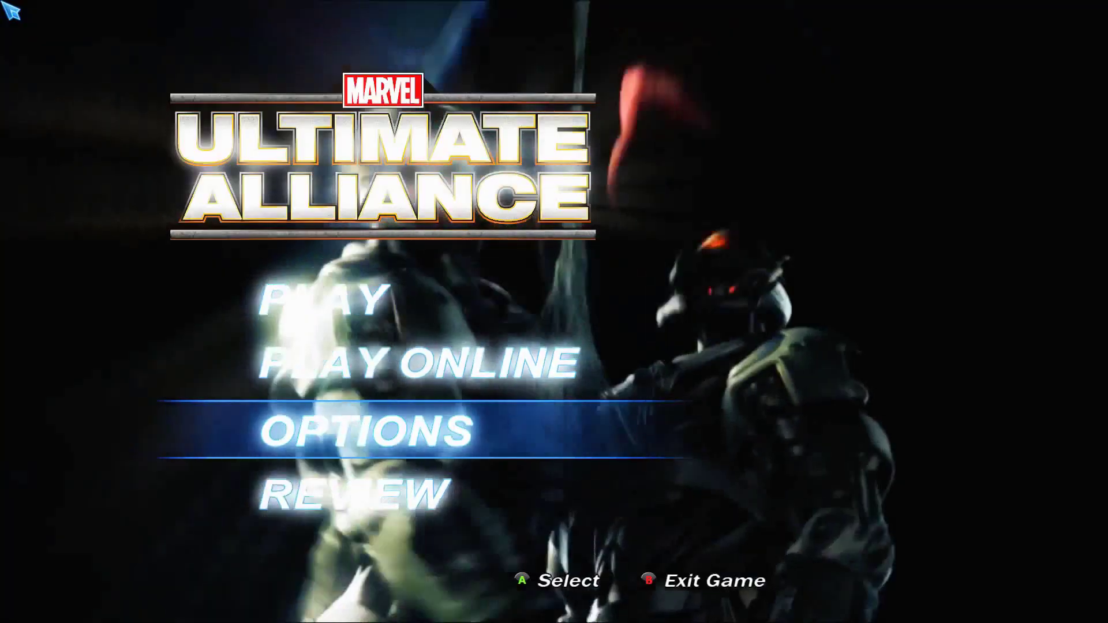
{"action": "key", "text": "Return"}
{"action": "key", "text": "Up"}
{"action": "key", "text": "Return"}
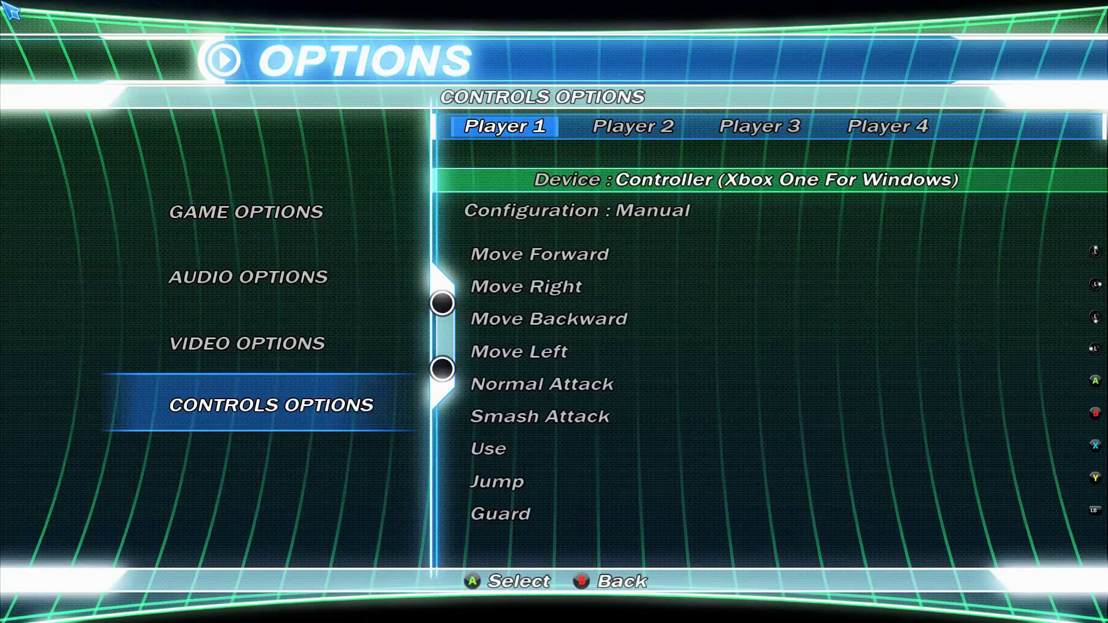
- Browse the player tabs and settle on Player 2's control settings
{"action": "key", "text": "Down"}
{"action": "key", "text": "Up"}
{"action": "key", "text": "e"}
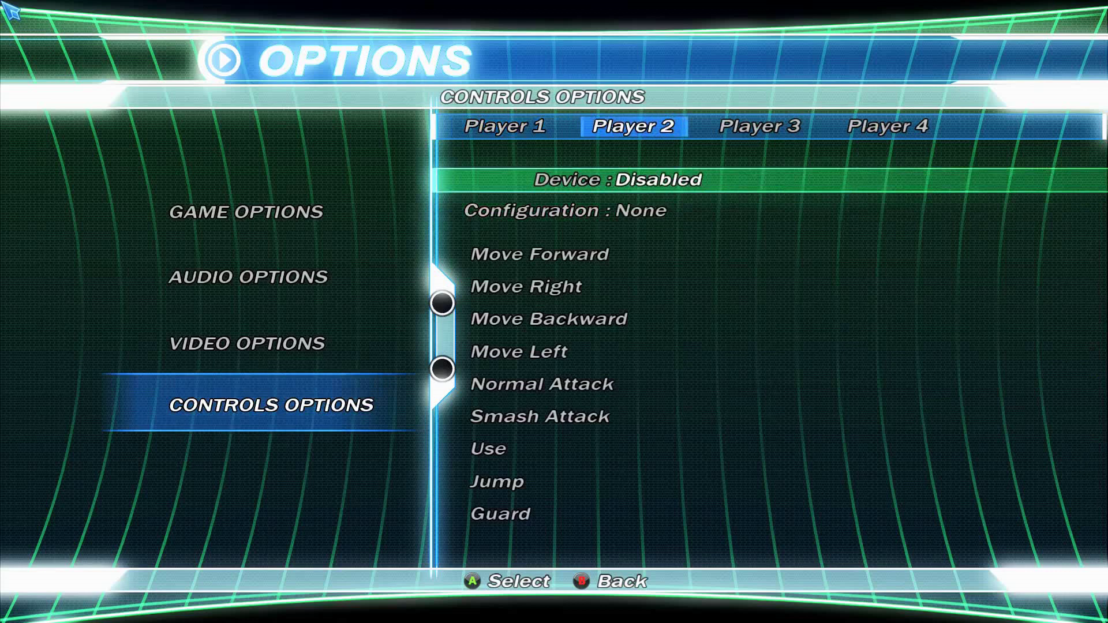
{"action": "key", "text": "e"}
{"action": "key", "text": "e"}
{"action": "key", "text": "q"}
{"action": "key", "text": "q"}
- Set Player 2's device to Controller (Xbox One For Windows)
{"action": "key", "text": "Right"}
{"action": "key", "text": "Left"}
{"action": "key", "text": "Right"}
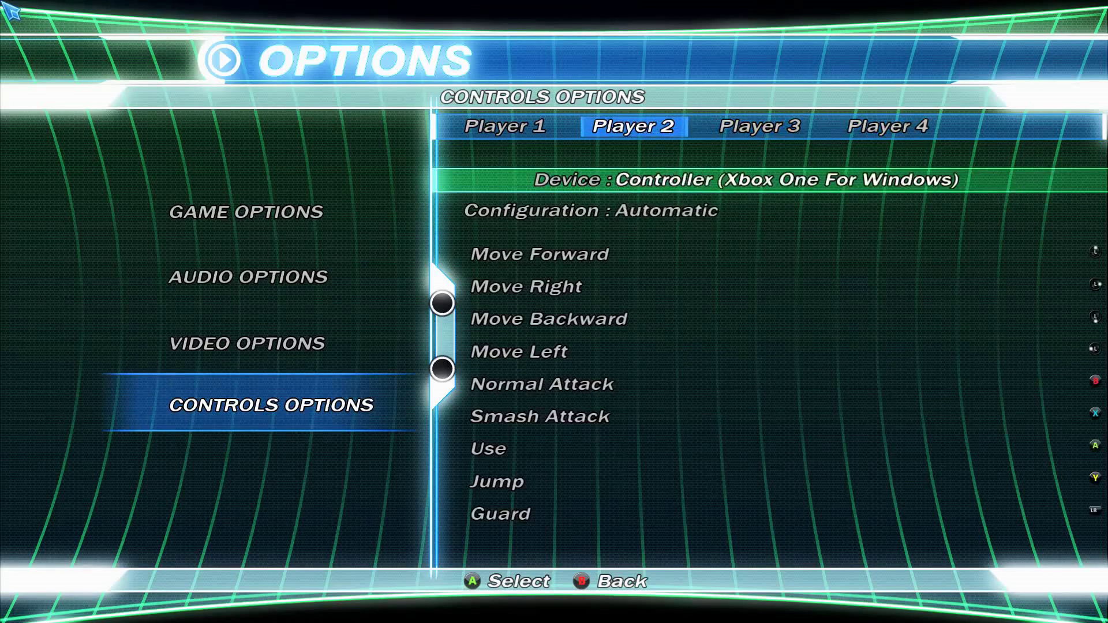
{"action": "key", "text": "Left"}
{"action": "key", "text": "q"}
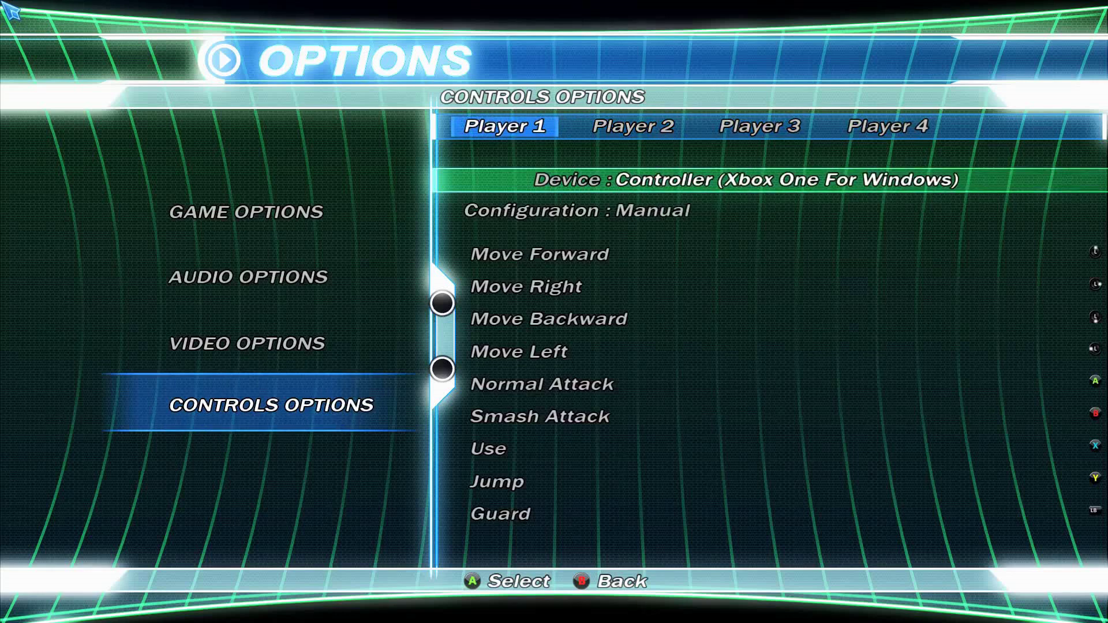
{"action": "key", "text": "Right"}
{"action": "key", "text": "Left"}
{"action": "key", "text": "Right"}
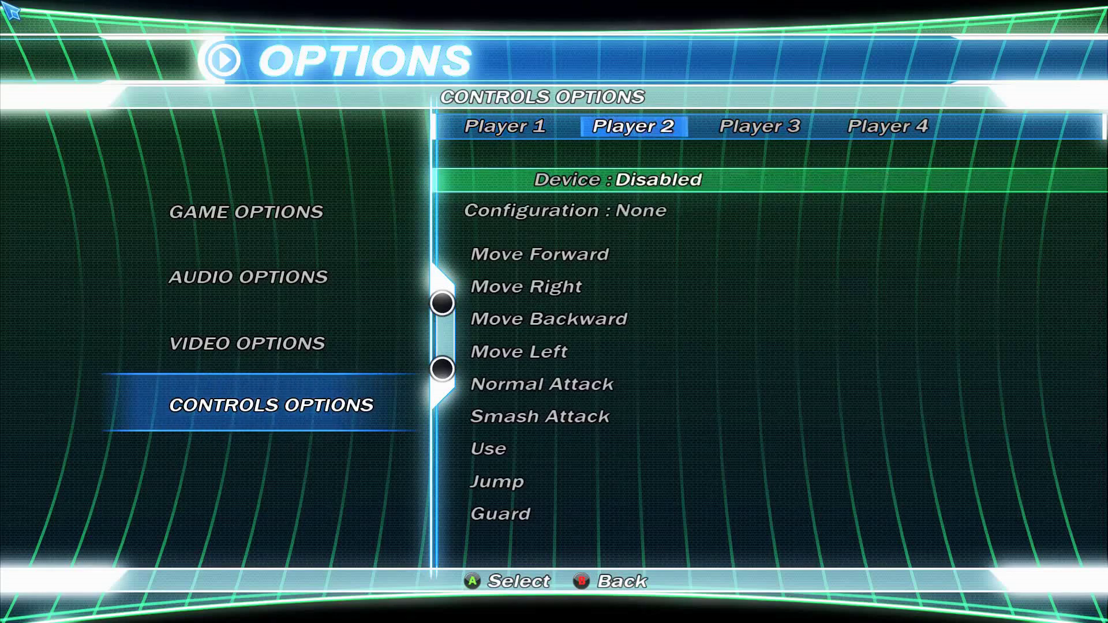
{"action": "key", "text": "Right"}
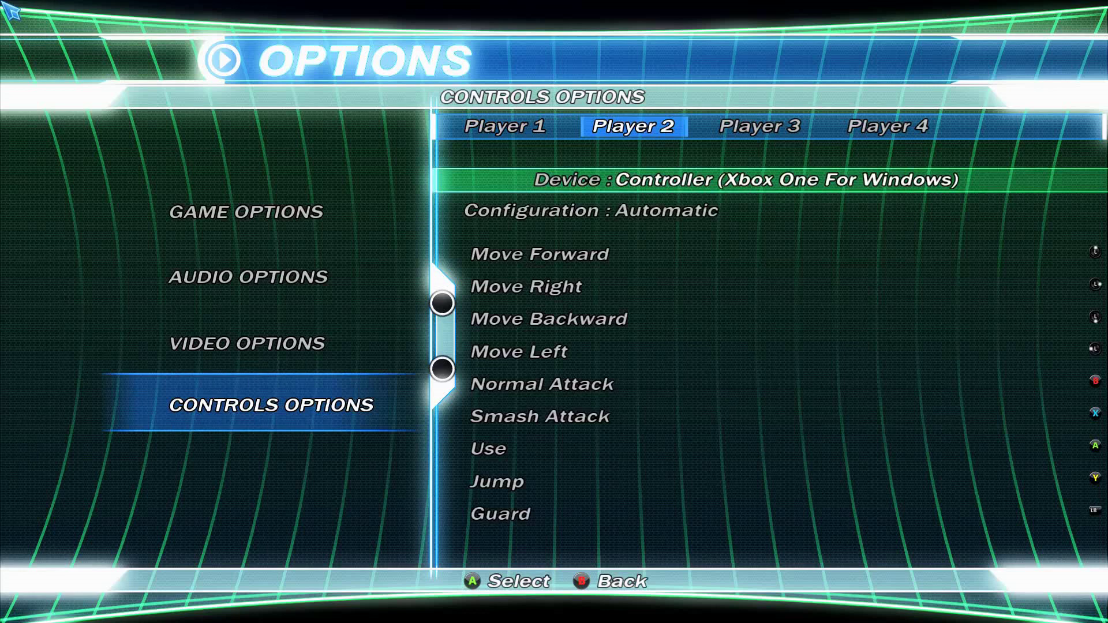
- Set Player 1's device to the Xbox One controller and try its configuration options
{"action": "key", "text": "q"}
{"action": "key", "text": "e"}
{"action": "key", "text": "q"}
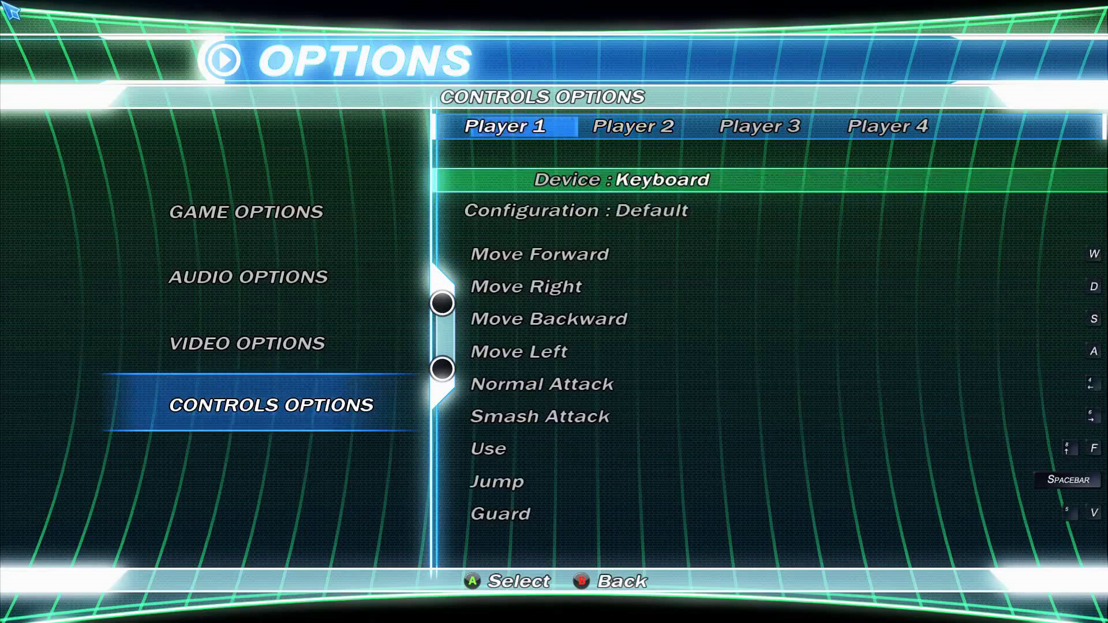
{"action": "key", "text": "Right"}
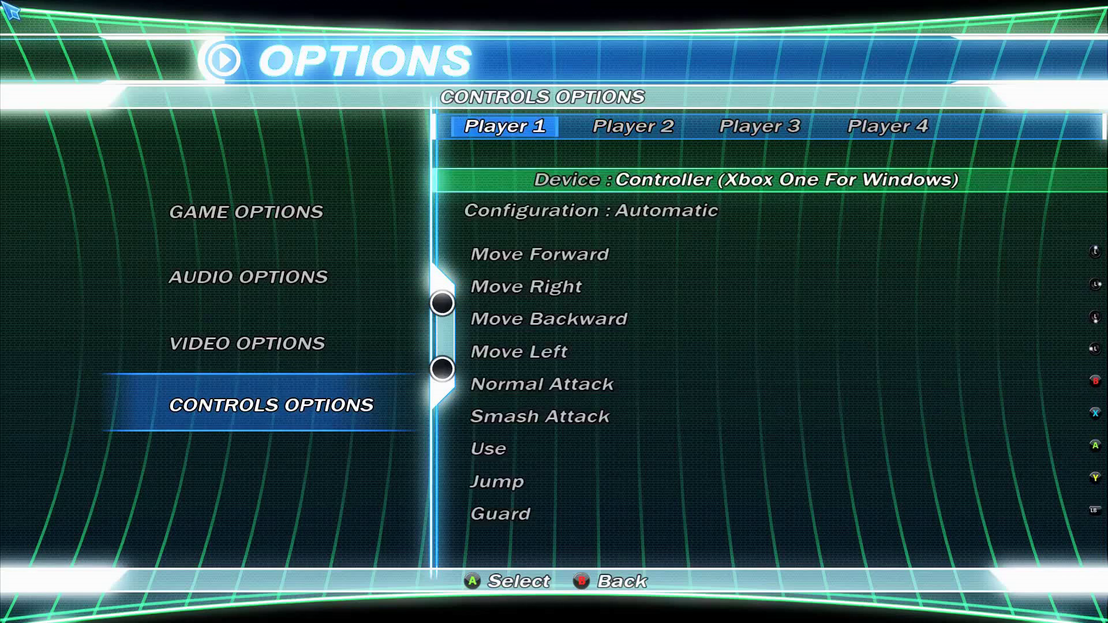
{"action": "key", "text": "Down"}
{"action": "key", "text": "Right"}
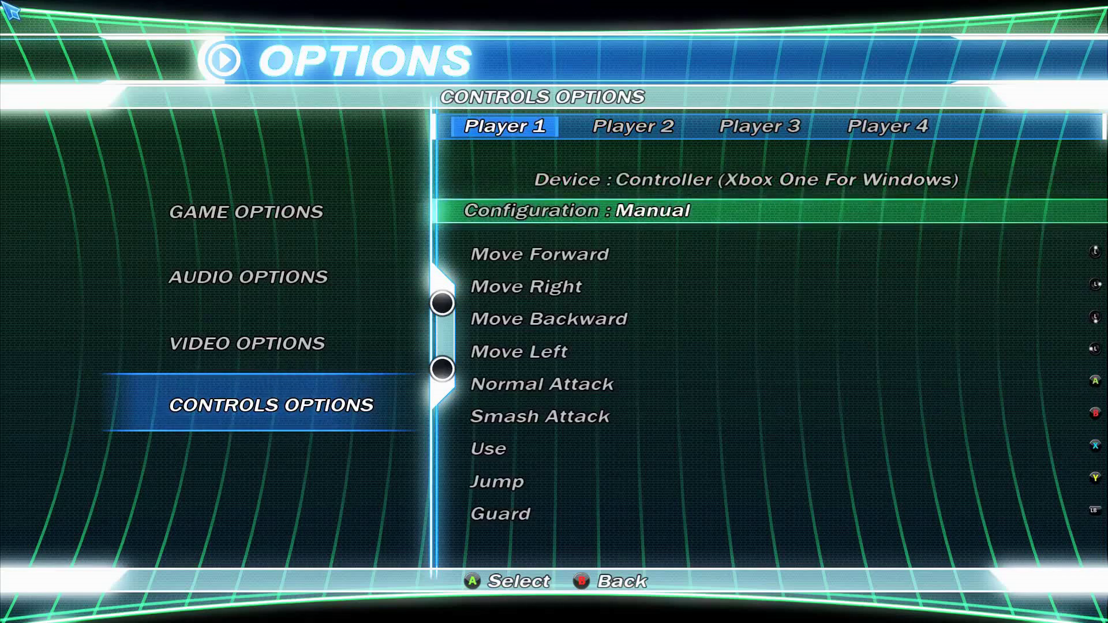
{"action": "key", "text": "Up"}
{"action": "key", "text": "e"}
{"action": "key", "text": "q"}
{"action": "key", "text": "Right"}
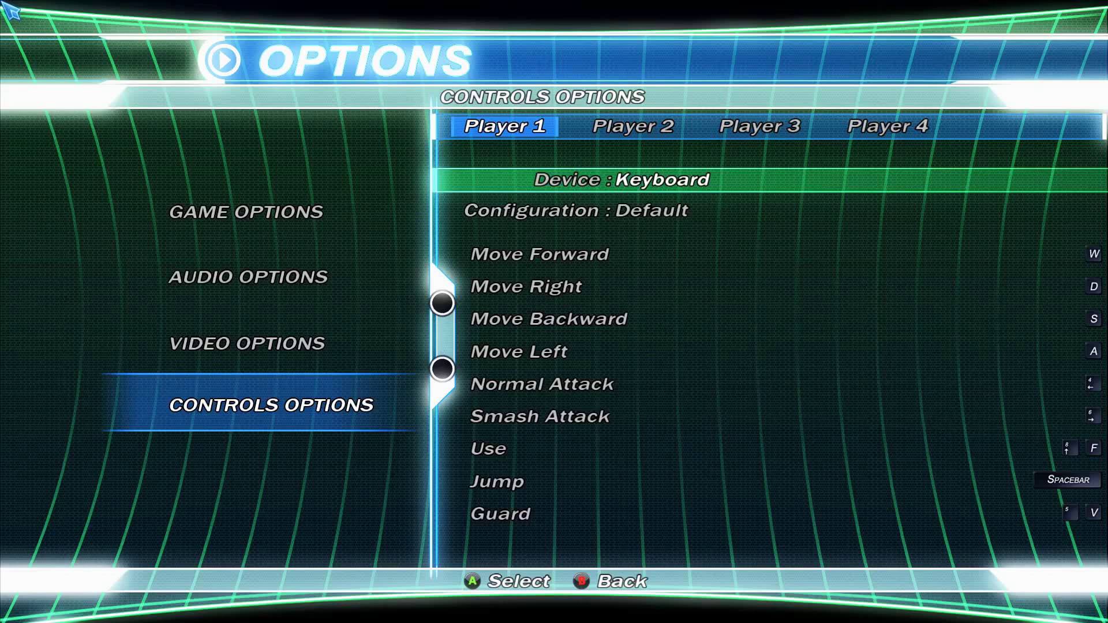
- Assign the Xbox One controller to Player 4 and return Player 1's device to the controller
{"action": "key", "text": "e"}
{"action": "key", "text": "Right"}
{"action": "key", "text": "Right"}
{"action": "key", "text": "Right"}
{"action": "key", "text": "Right"}
{"action": "key", "text": "e"}
{"action": "key", "text": "Right"}
{"action": "key", "text": "e"}
{"action": "key", "text": "Right"}
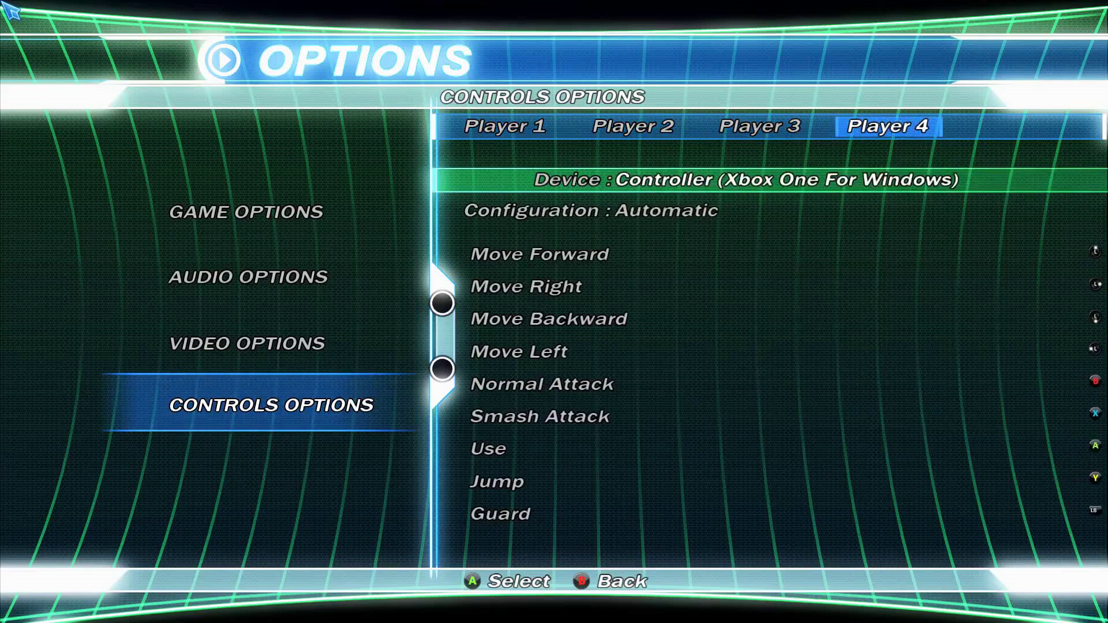
{"action": "key", "text": "e"}
{"action": "key", "text": "Down"}
{"action": "key", "text": "Right"}
{"action": "key", "text": "Up"}
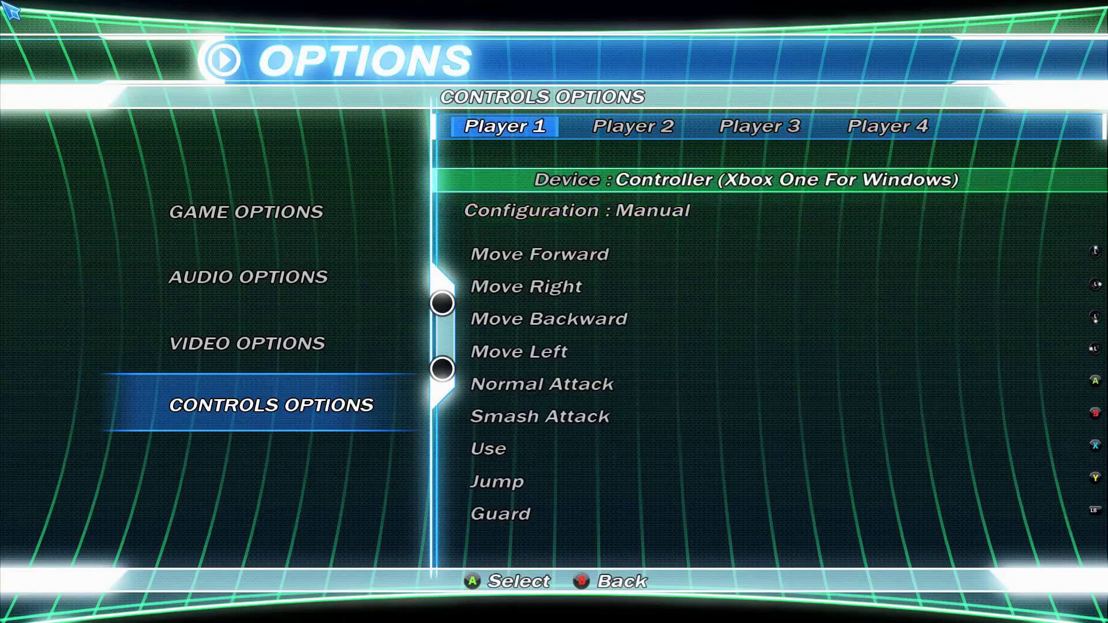
{"action": "key", "text": "Left"}
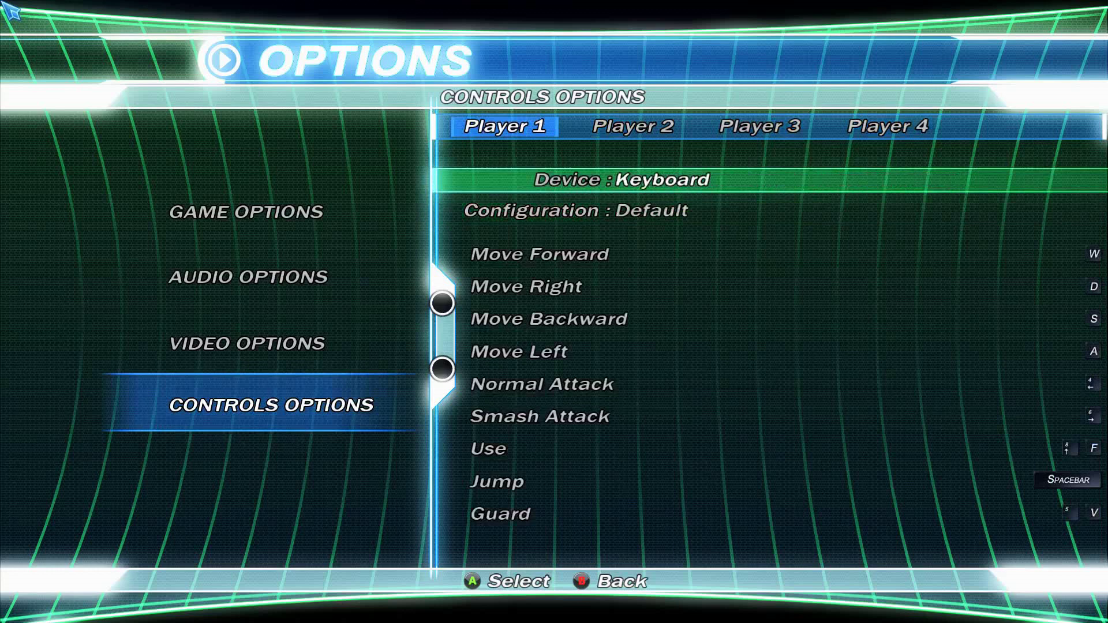
{"action": "key", "text": "Right"}
- Reopen Controls Options and set Player 1's configuration to Automatic
{"action": "key", "text": "Escape"}
{"action": "key", "text": "Up"}
{"action": "key", "text": "Down"}
{"action": "key", "text": "Return"}
{"action": "key", "text": "Right"}
{"action": "key", "text": "Left"}
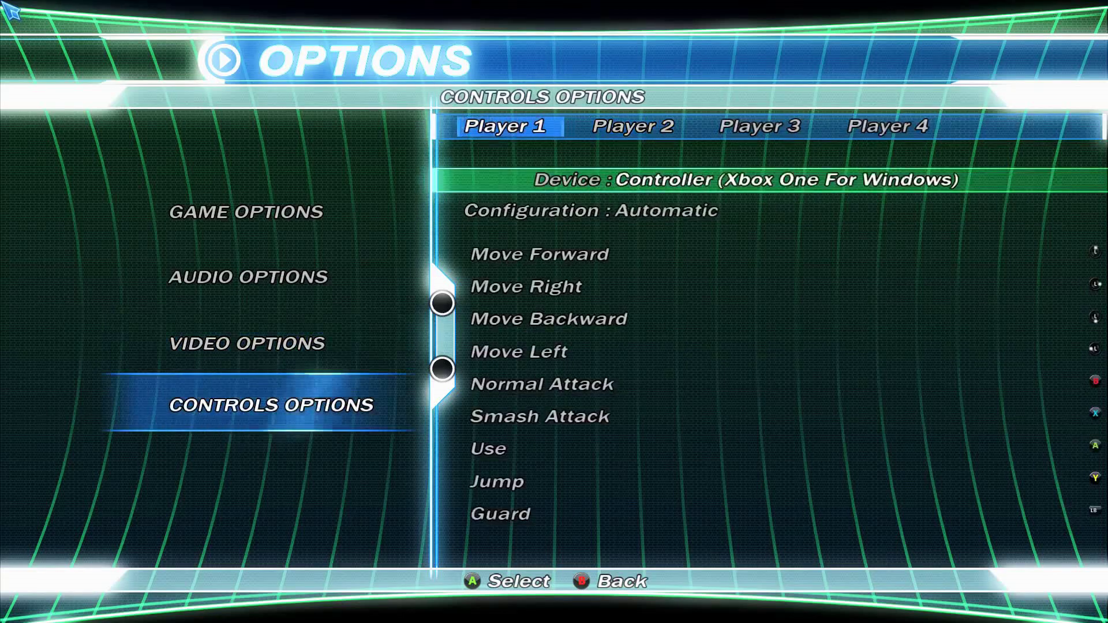
{"action": "key", "text": "Down"}
{"action": "key", "text": "Right"}
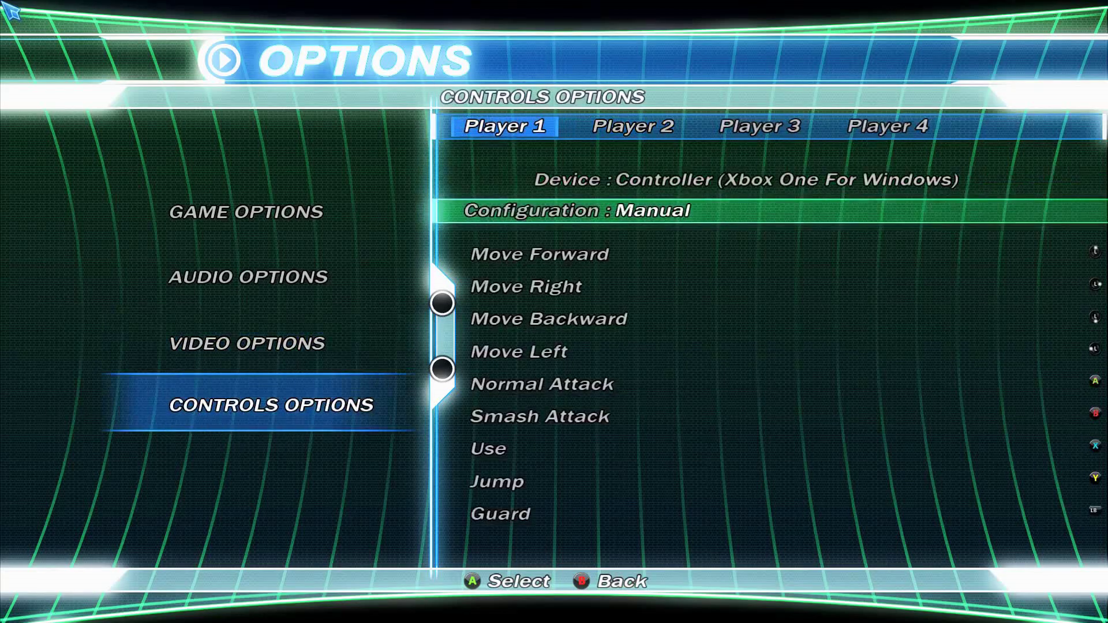
{"action": "key", "text": "Left"}
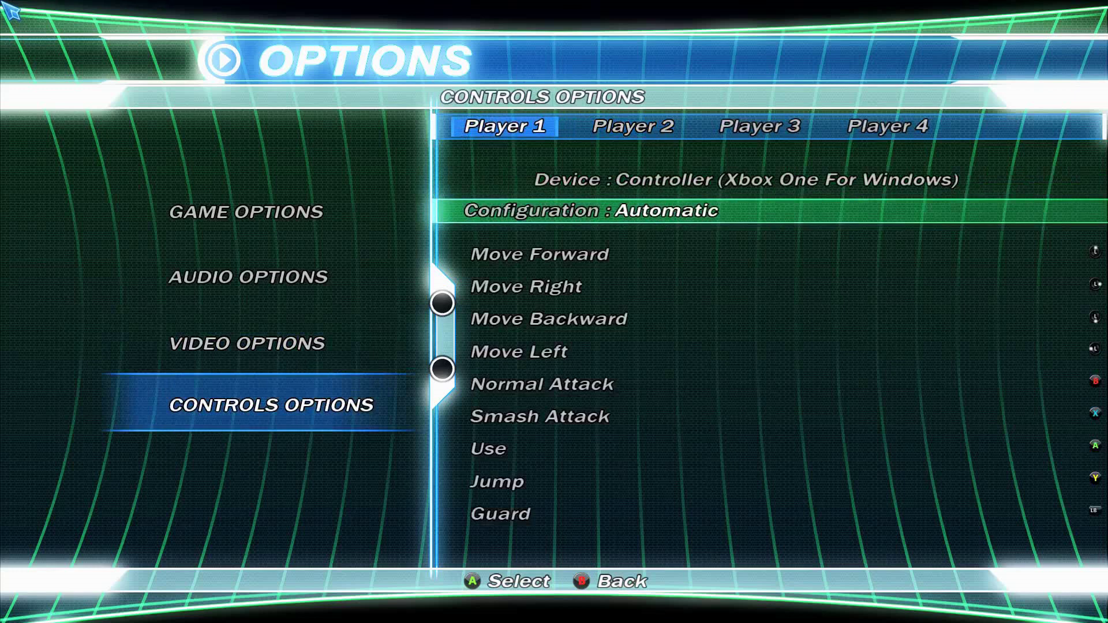
- Switch Player 1's configuration to Manual and browse bindings like Normal Attack and Smash Attack
{"action": "key", "text": "Right"}
{"action": "key", "text": "Down"}
{"action": "key", "text": "Down"}
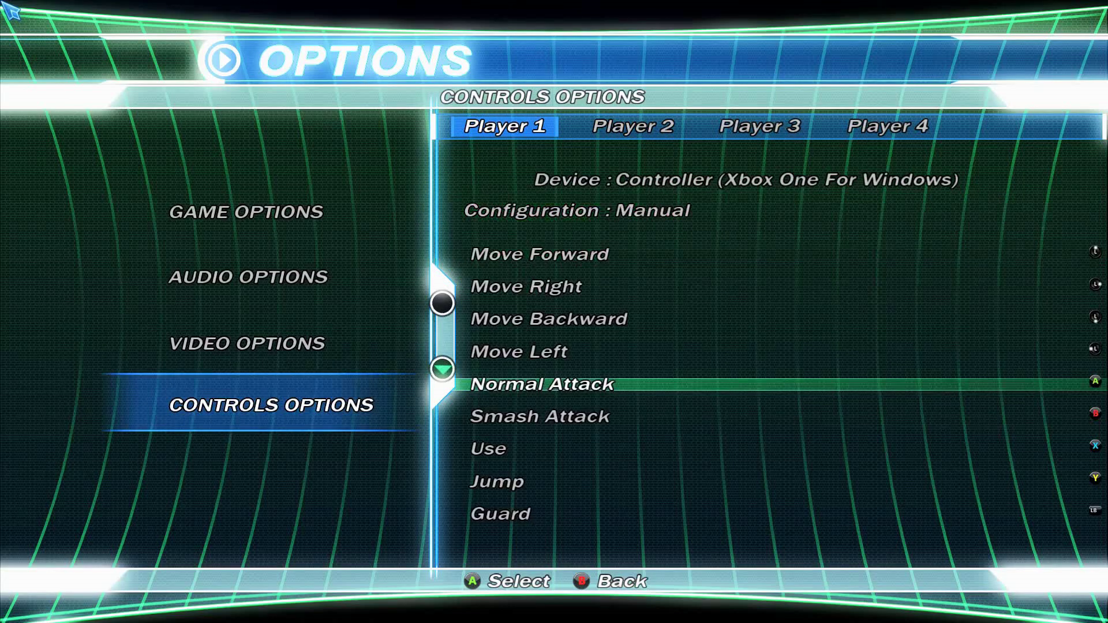
{"action": "key", "text": "Down"}
{"action": "key", "text": "Up"}
{"action": "key", "text": "Down"}
{"action": "key", "text": "Up"}
{"action": "key", "text": "Up"}
{"action": "key", "text": "Up"}
{"action": "key", "text": "Right"}
{"action": "key", "text": "Right"}
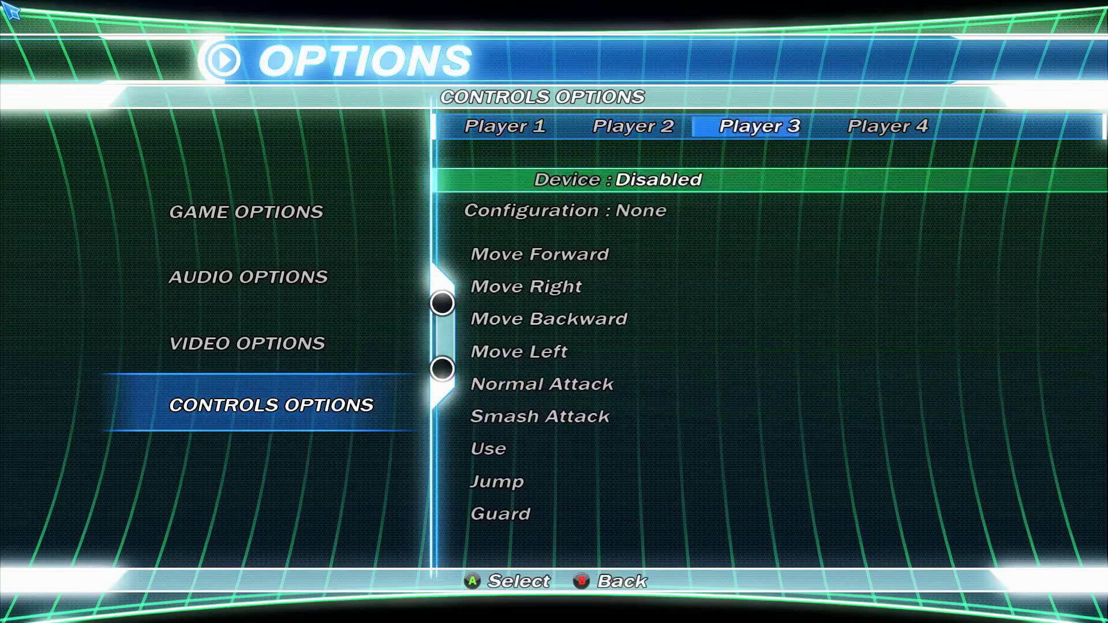
{"action": "key", "text": "Left"}
{"action": "key", "text": "Left"}
{"action": "key", "text": "Down"}
{"action": "key", "text": "Down"}
{"action": "key", "text": "Down"}
{"action": "key", "text": "Down"}
{"action": "key", "text": "Down"}
{"action": "key", "text": "Down"}
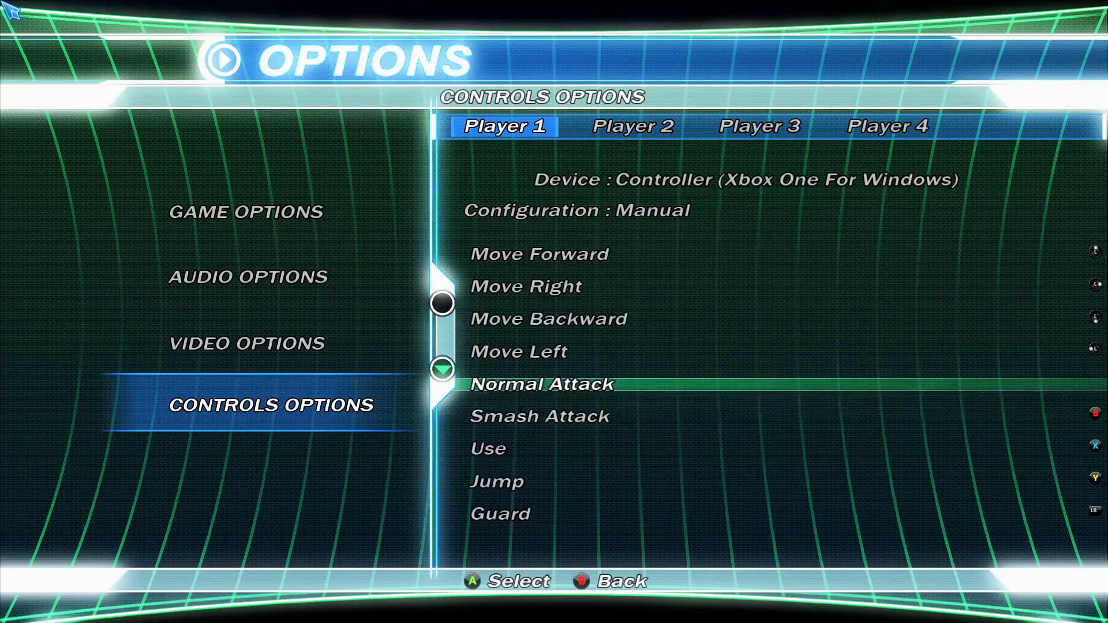
- Glance at Video Options, then begin the story on Normal difficulty
{"action": "key", "text": "Escape"}
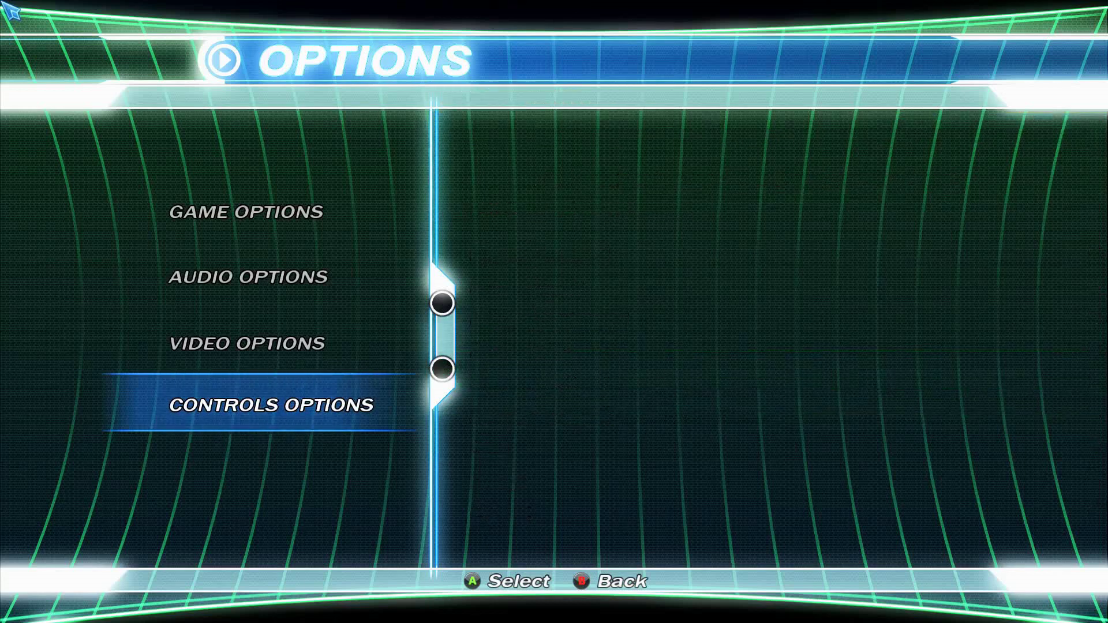
{"action": "key", "text": "Up"}
{"action": "key", "text": "Return"}
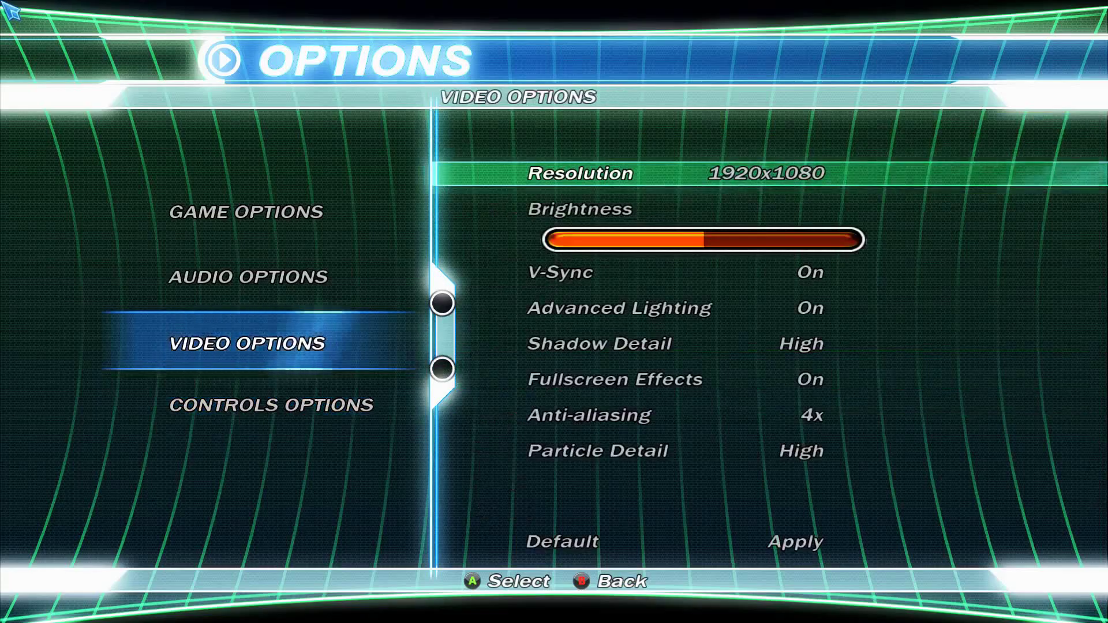
{"action": "key", "text": "Escape"}
{"action": "key", "text": "Escape"}
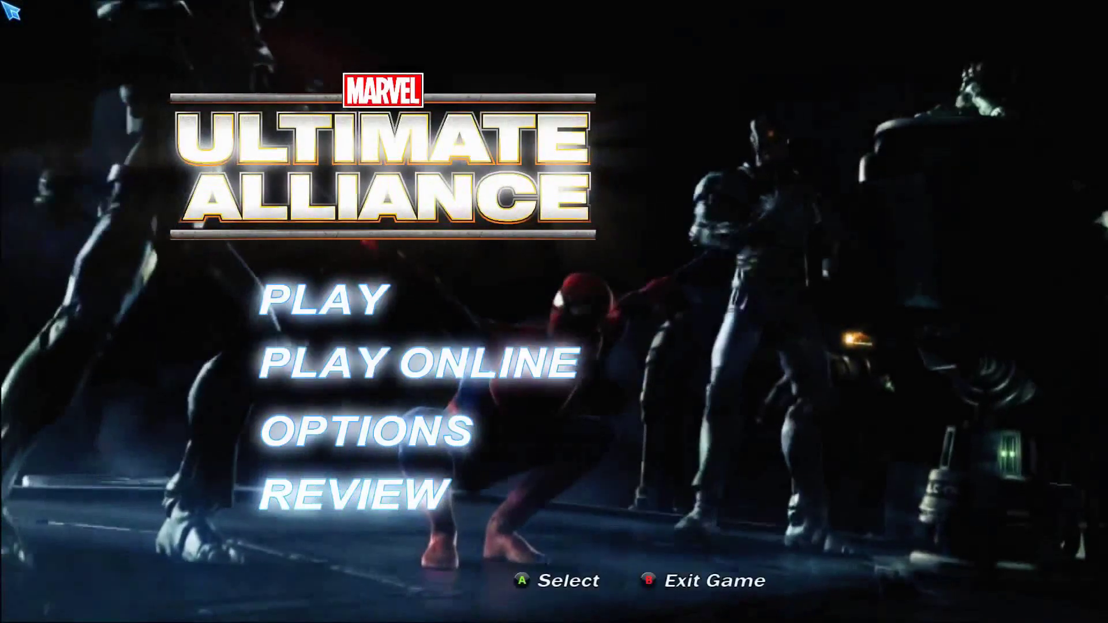
{"action": "key", "text": "Return"}
{"action": "key", "text": "Return"}
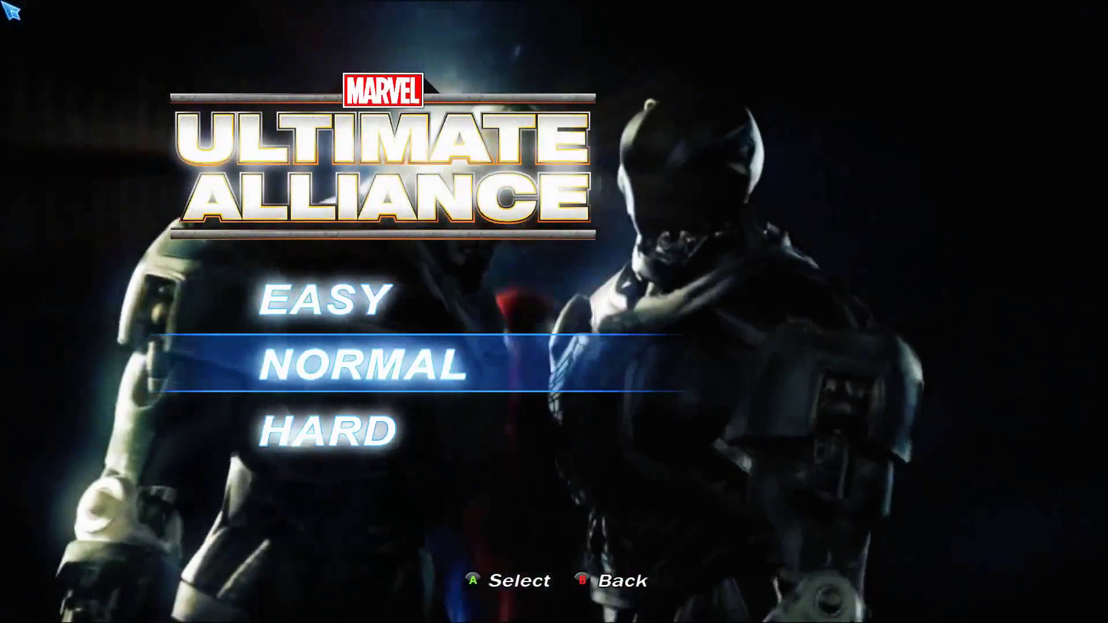
{"action": "key", "text": "Return"}
{"action": "key", "text": "Return"}
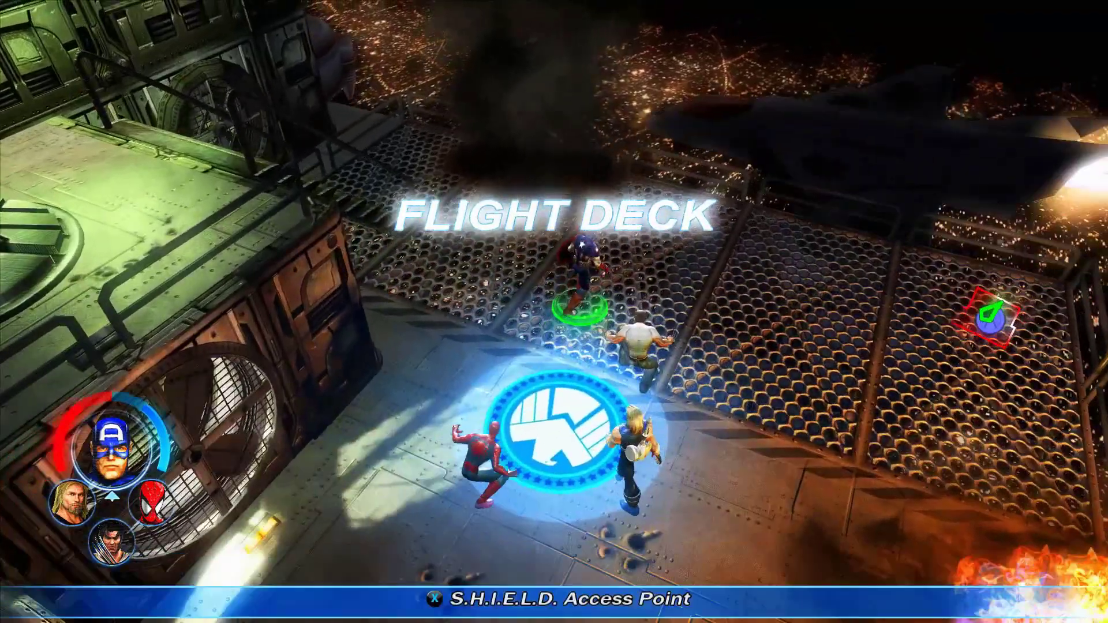
- Pause the game and look over the player slots in the Players list
{"action": "key", "text": "Escape"}
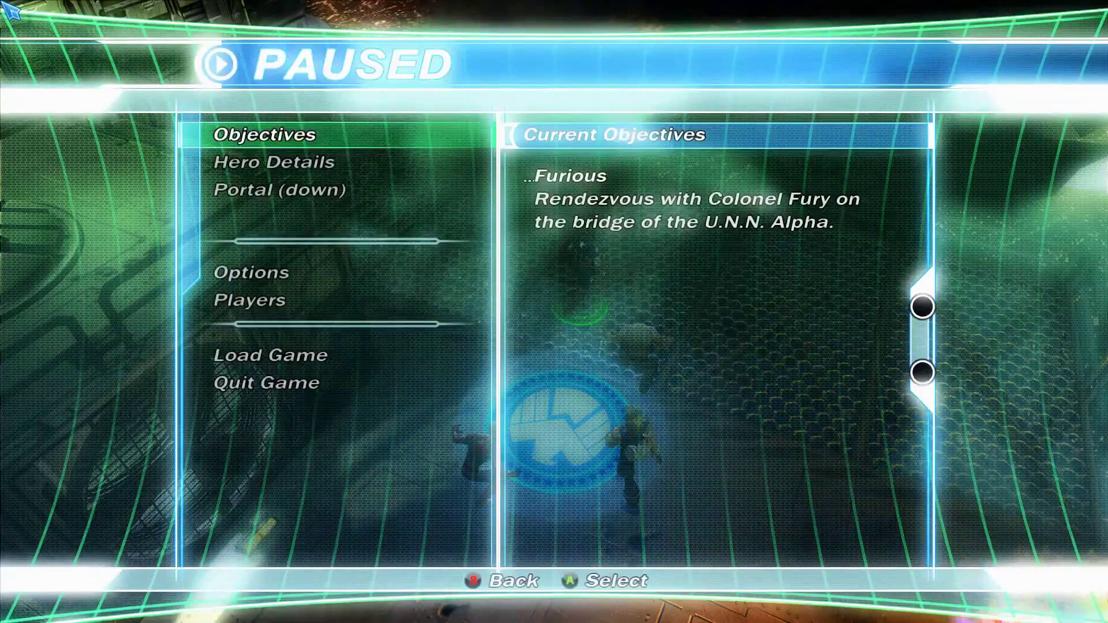
{"action": "key", "text": "Down"}
{"action": "key", "text": "Down"}
{"action": "key", "text": "Down"}
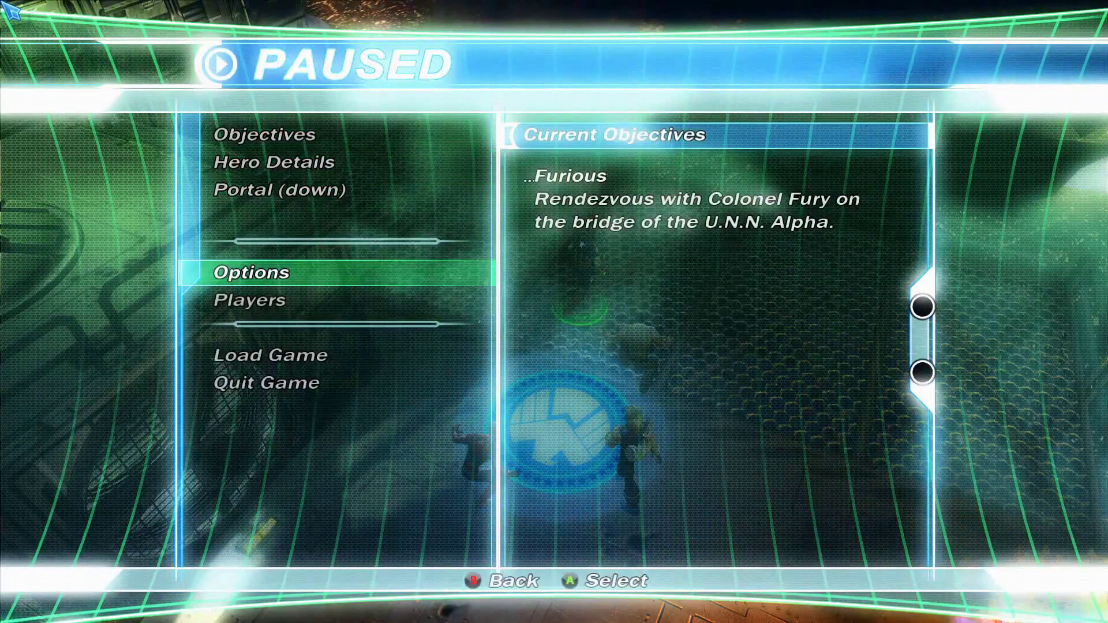
{"action": "key", "text": "Down"}
{"action": "key", "text": "Return"}
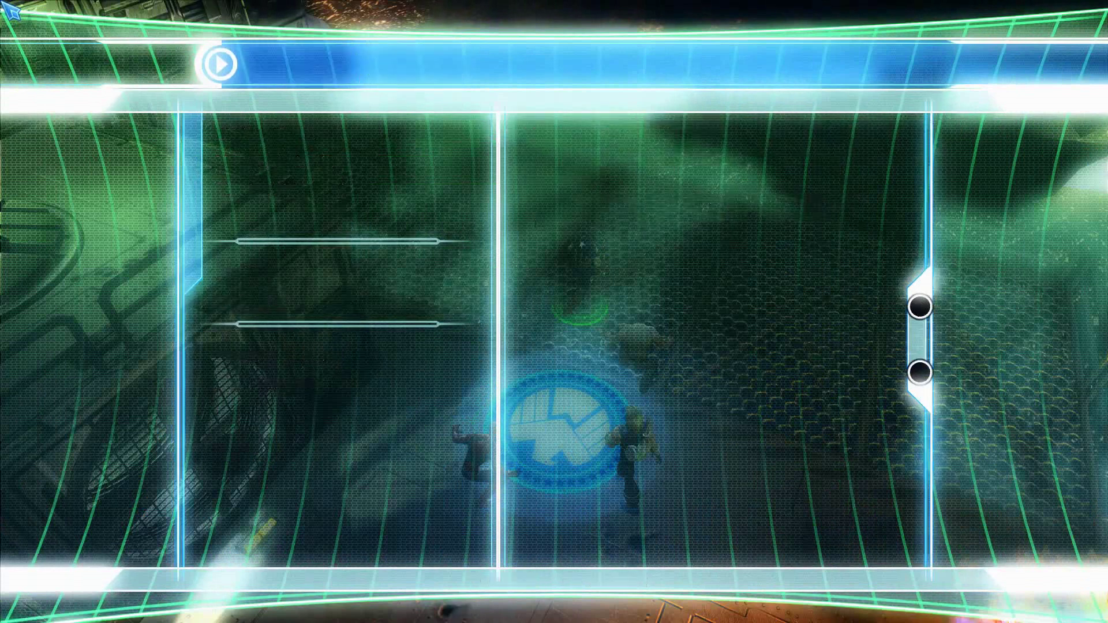
{"action": "key", "text": "Down"}
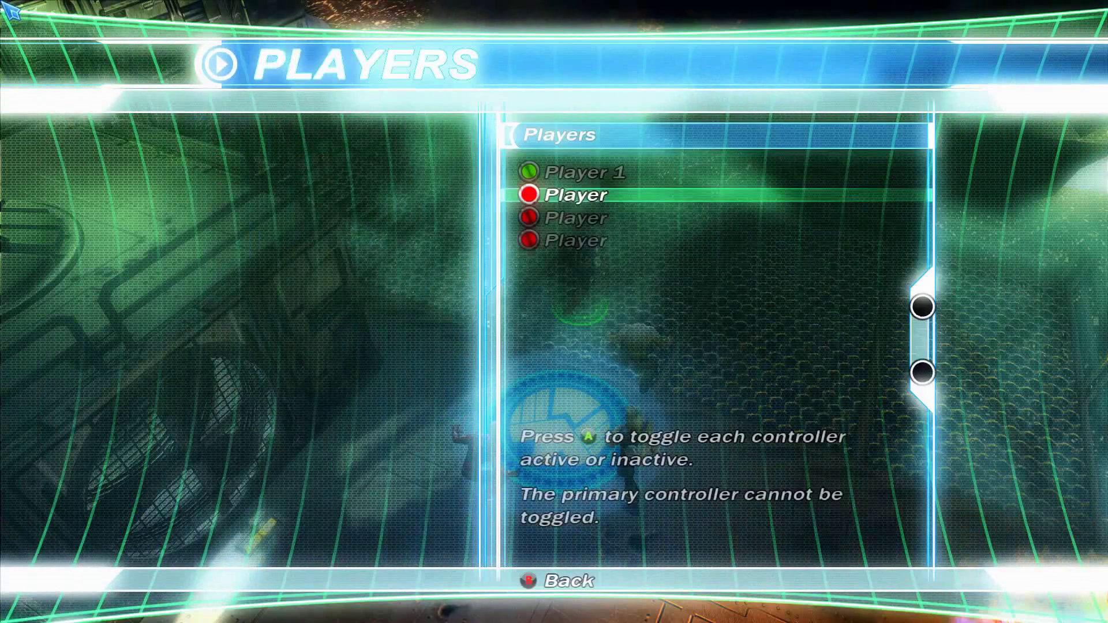
{"action": "key", "text": "Down"}
{"action": "key", "text": "Down"}
{"action": "key", "text": "Up"}
{"action": "key", "text": "Up"}
{"action": "key", "text": "Down"}
{"action": "key", "text": "Up"}
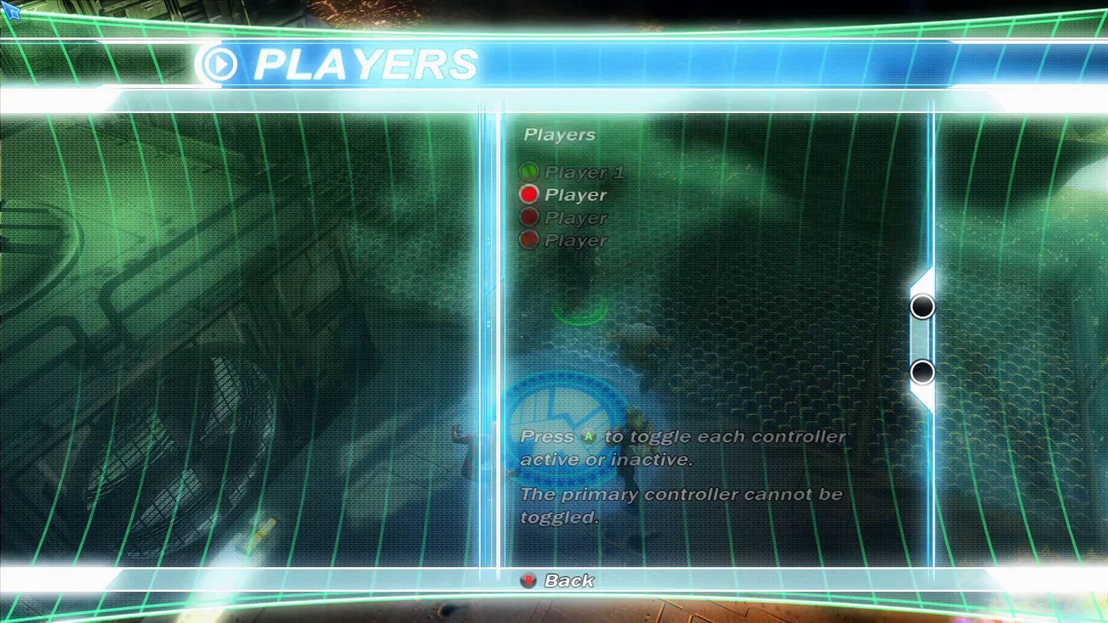
{"action": "key", "text": "Escape"}
{"action": "key", "text": "Up"}
{"action": "key", "text": "Escape"}
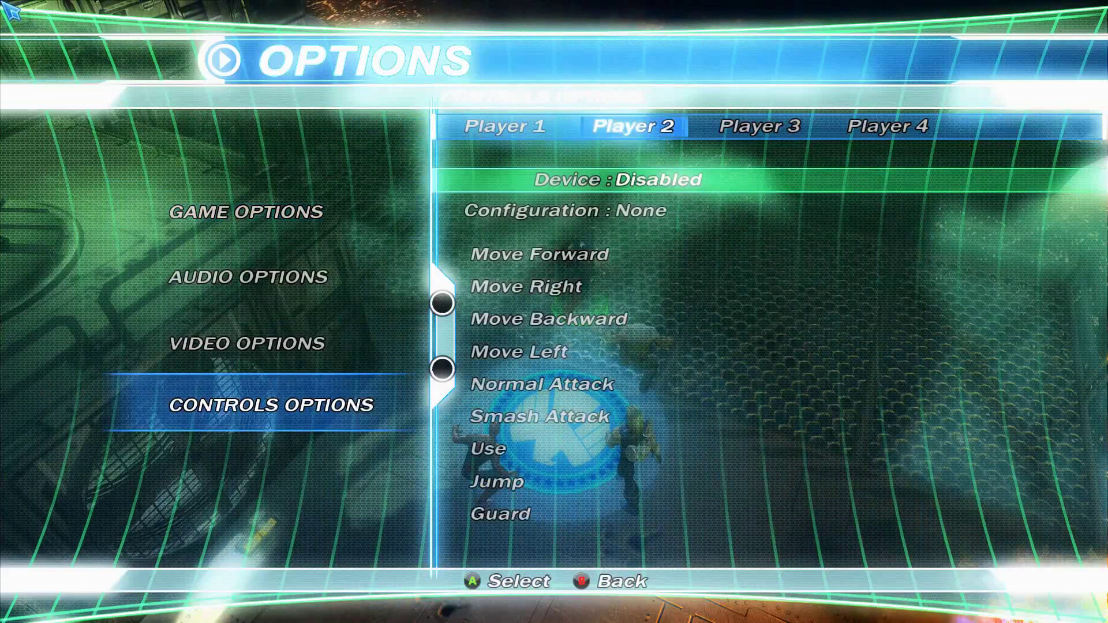
- Browse the per-player controls, then check the Players list from the pause menu
{"action": "key", "text": "Right"}
{"action": "key", "text": "Right"}
{"action": "key", "text": "Left"}
{"action": "key", "text": "Left"}
{"action": "key", "text": "Escape"}
{"action": "key", "text": "Escape"}
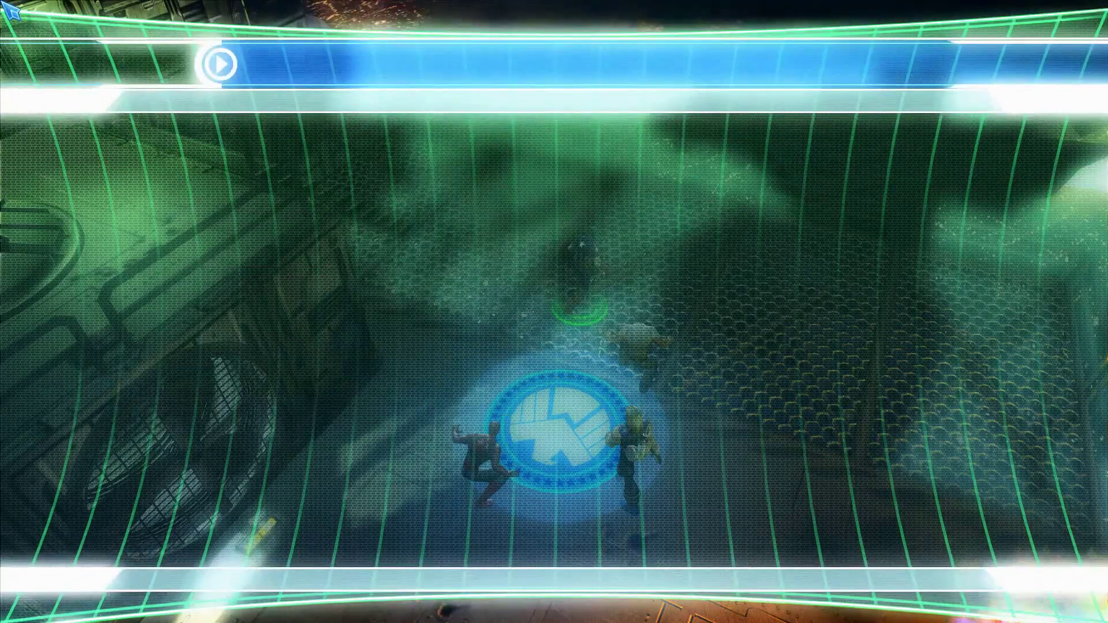
{"action": "key", "text": "Down"}
{"action": "key", "text": "Return"}
{"action": "key", "text": "Down"}
{"action": "key", "text": "Down"}
{"action": "key", "text": "Escape"}
{"action": "key", "text": "Escape"}
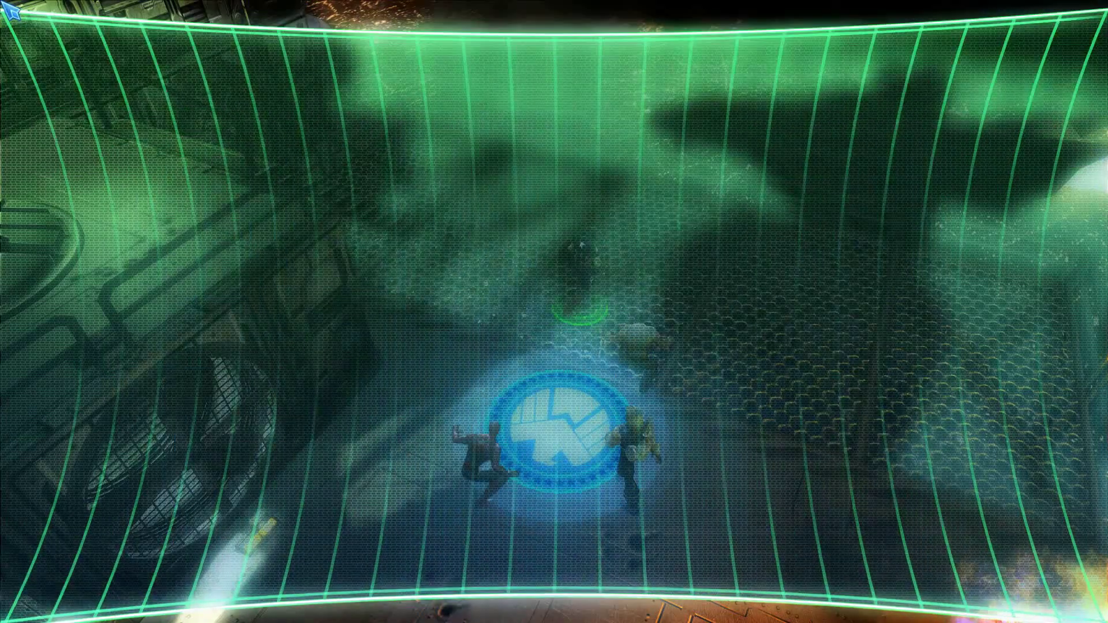
{"action": "key", "text": "Escape"}
- Give Player 2 the Xbox controller and set Player 1 to Controller with Manual configuration
{"action": "key", "text": "Down"}
{"action": "key", "text": "Down"}
{"action": "key", "text": "Down"}
{"action": "key", "text": "Return"}
{"action": "key", "text": "Right"}
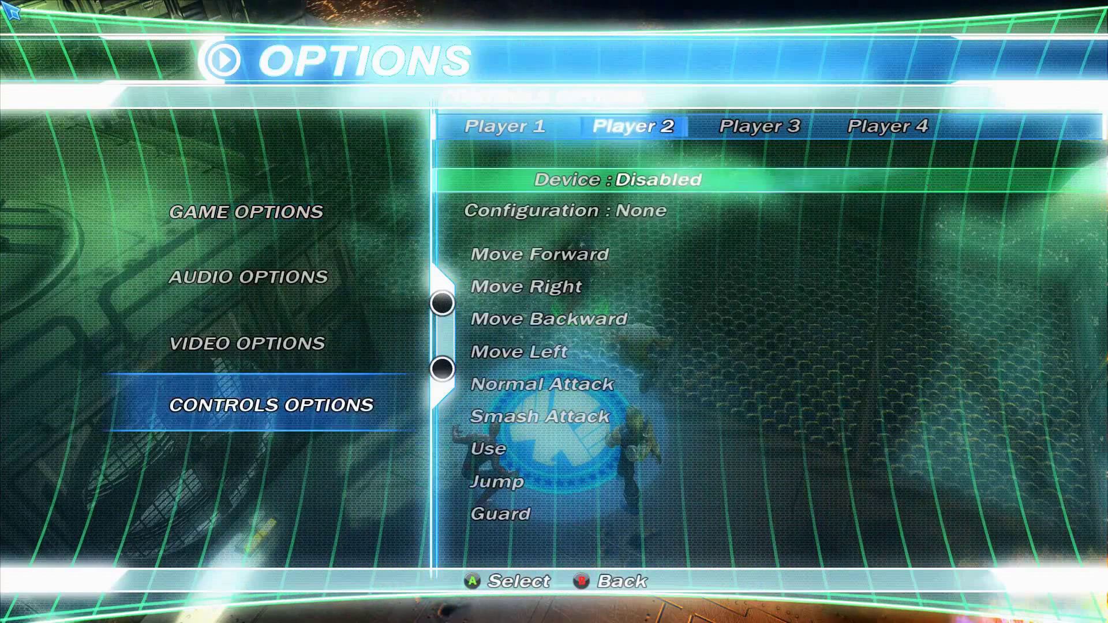
{"action": "key", "text": "Return"}
{"action": "key", "text": "Right"}
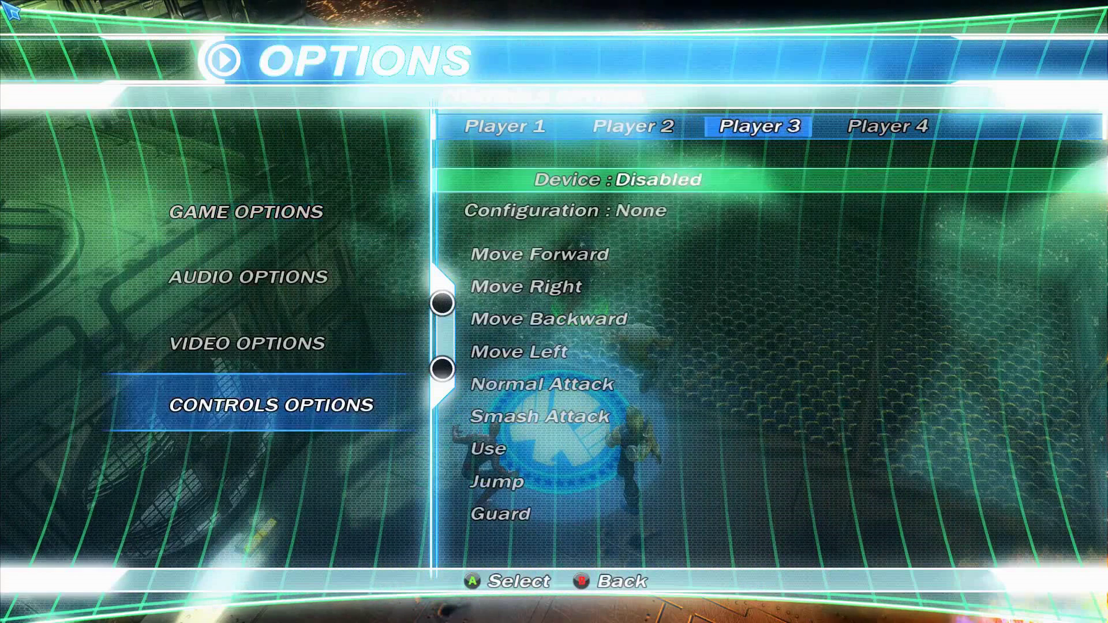
{"action": "key", "text": "Left"}
{"action": "key", "text": "Left"}
{"action": "key", "text": "Return"}
{"action": "key", "text": "Down"}
- Back out of the options screens to the pause menu
{"action": "key", "text": "Return"}
{"action": "key", "text": "Escape"}
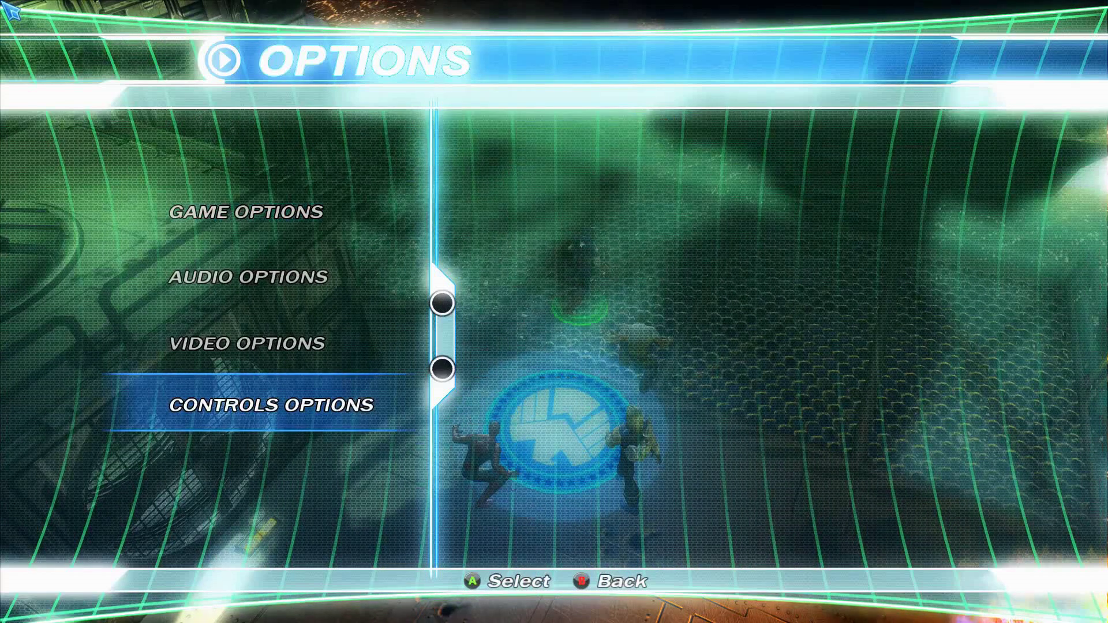
{"action": "key", "text": "Up"}
{"action": "key", "text": "Escape"}
{"action": "key", "text": "Down"}
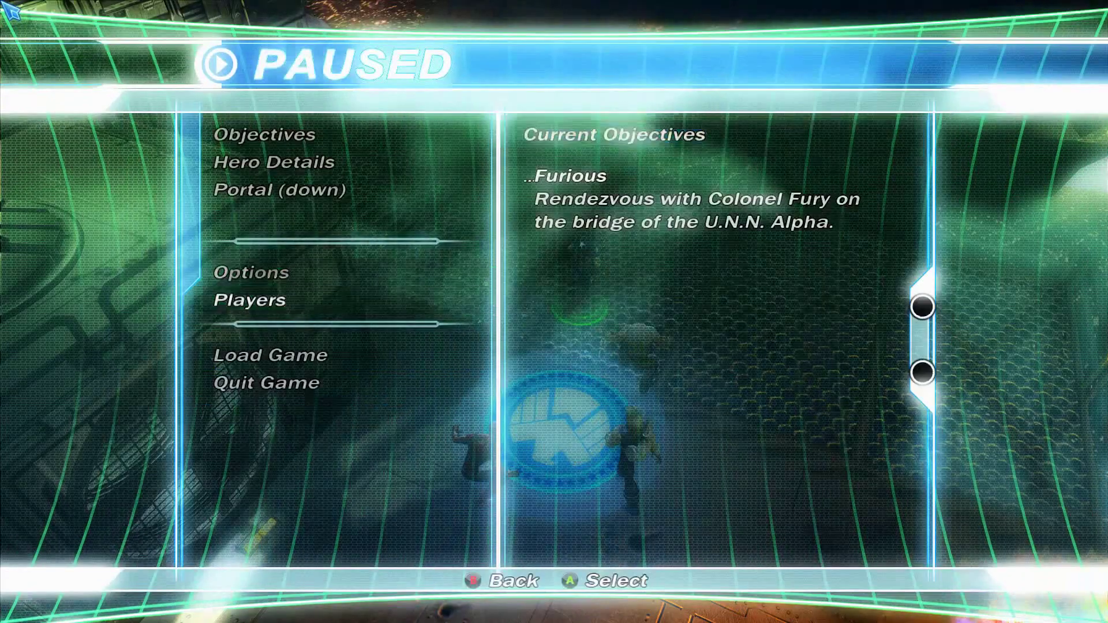
- Review the player slots in the pause menu's Players list
{"action": "key", "text": "Return"}
{"action": "key", "text": "Down"}
{"action": "key", "text": "Down"}
{"action": "key", "text": "Down"}
{"action": "key", "text": "Up"}
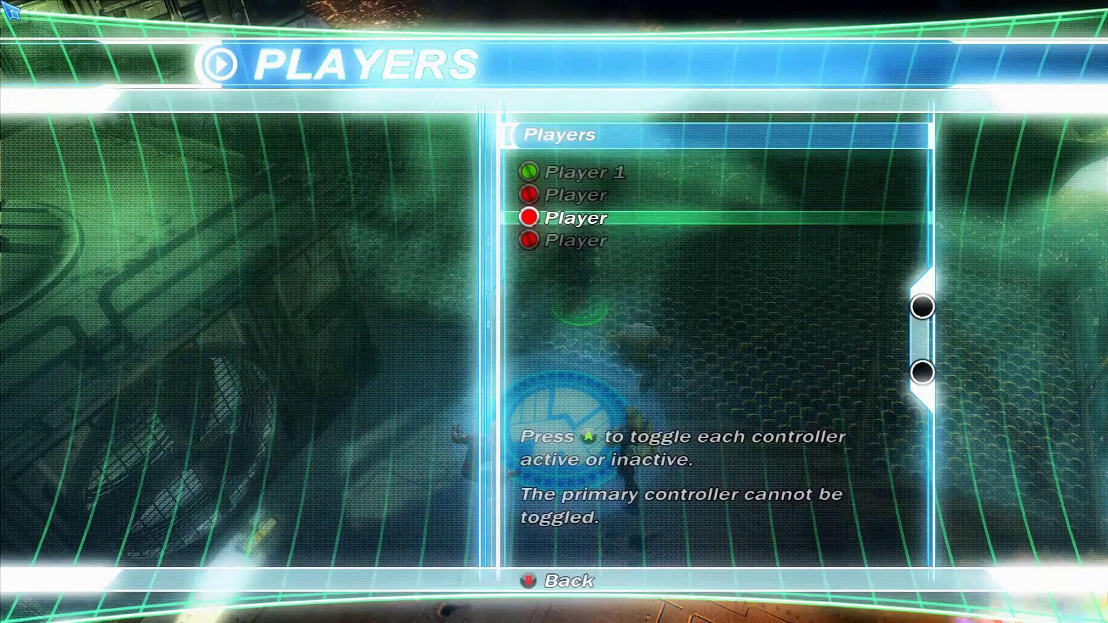
{"action": "key", "text": "Up"}
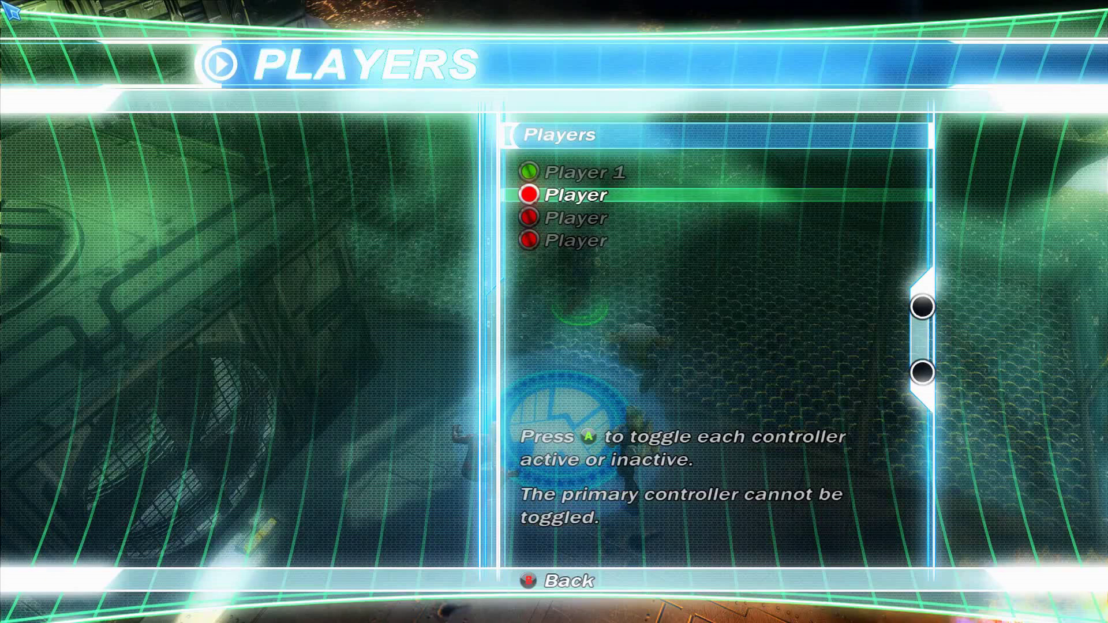
{"action": "key", "text": "Escape"}
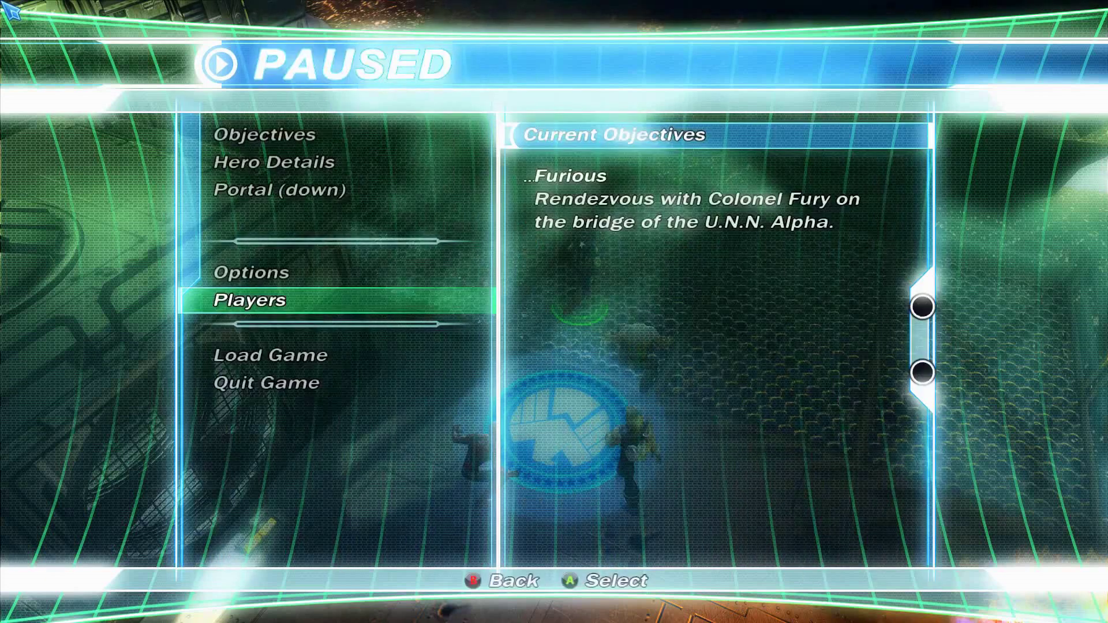
- Open Video Options showing 1920x1080, V-Sync on, 4x anti-aliasing and high shadows
{"action": "key", "text": "Up"}
{"action": "key", "text": "Return"}
{"action": "key", "text": "Down"}
{"action": "key", "text": "Up"}
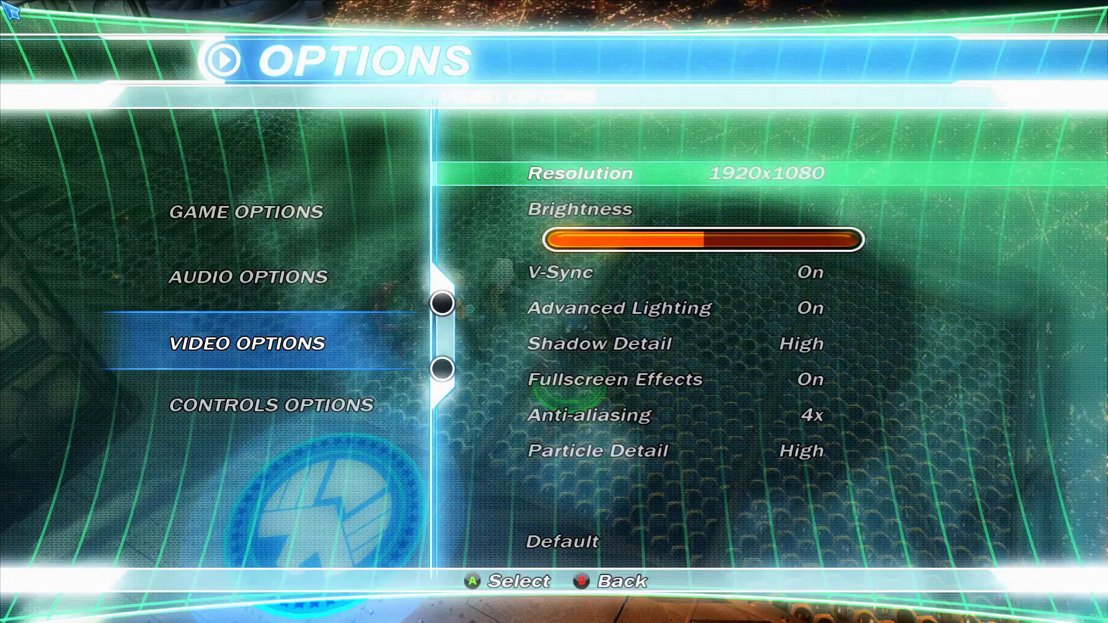
- Turn Advanced Lighting off, step the resolution down, and close the video list
{"action": "key", "text": "Down"}
{"action": "key", "text": "Down"}
{"action": "key", "text": "Down"}
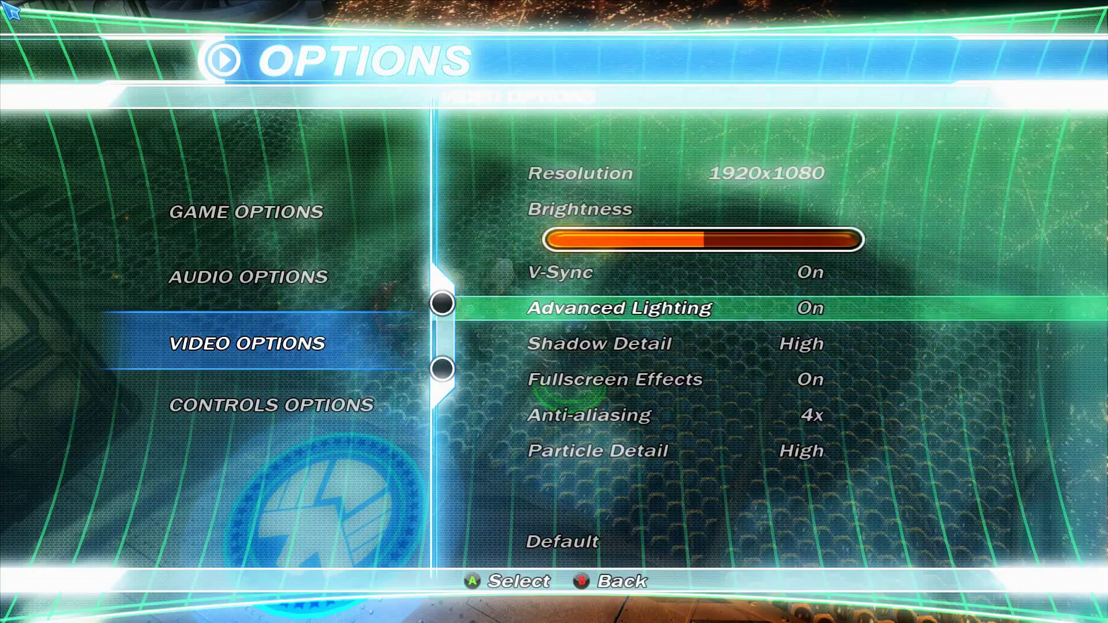
{"action": "key", "text": "Right"}
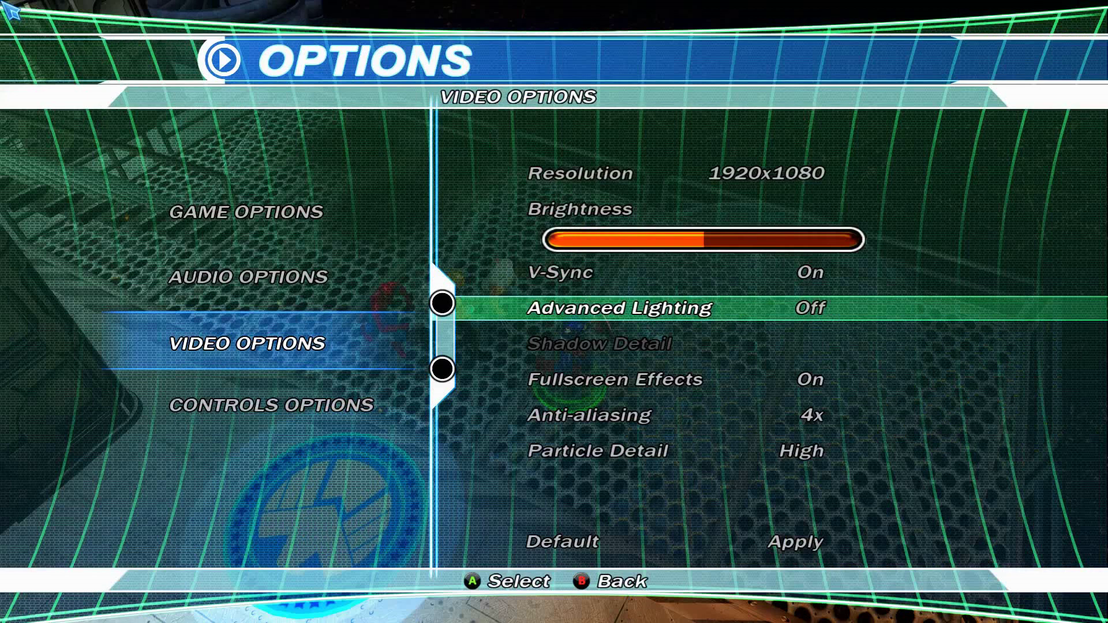
{"action": "key", "text": "Up"}
{"action": "key", "text": "Up"}
{"action": "key", "text": "Up"}
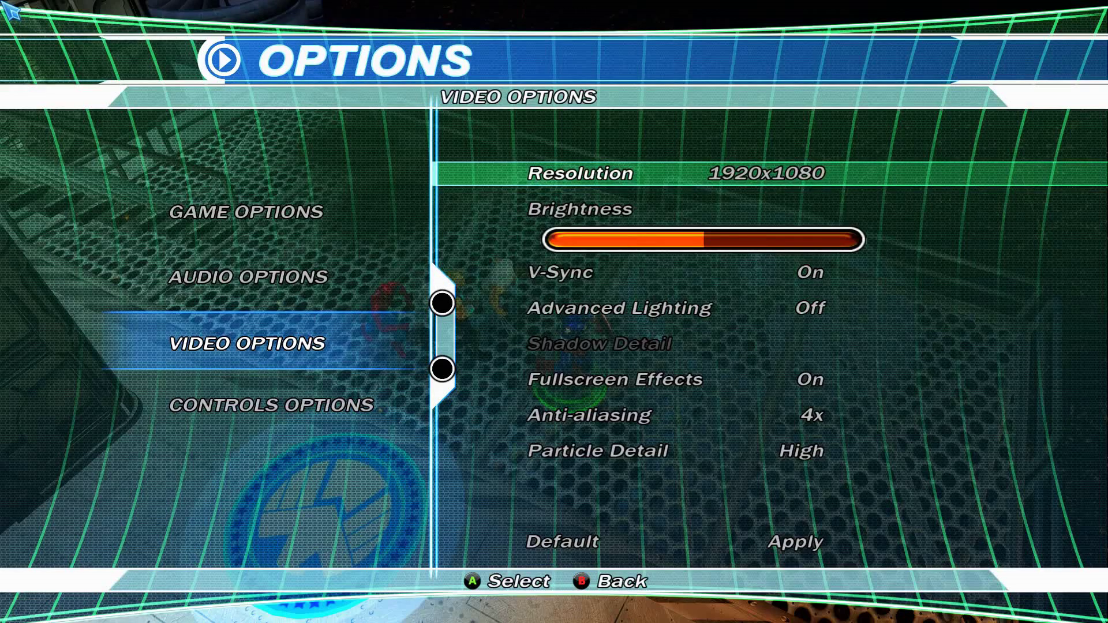
{"action": "key", "text": "Left"}
{"action": "key", "text": "Left"}
{"action": "key", "text": "Left"}
{"action": "key", "text": "Left"}
{"action": "key", "text": "Left"}
{"action": "key", "text": "Left"}
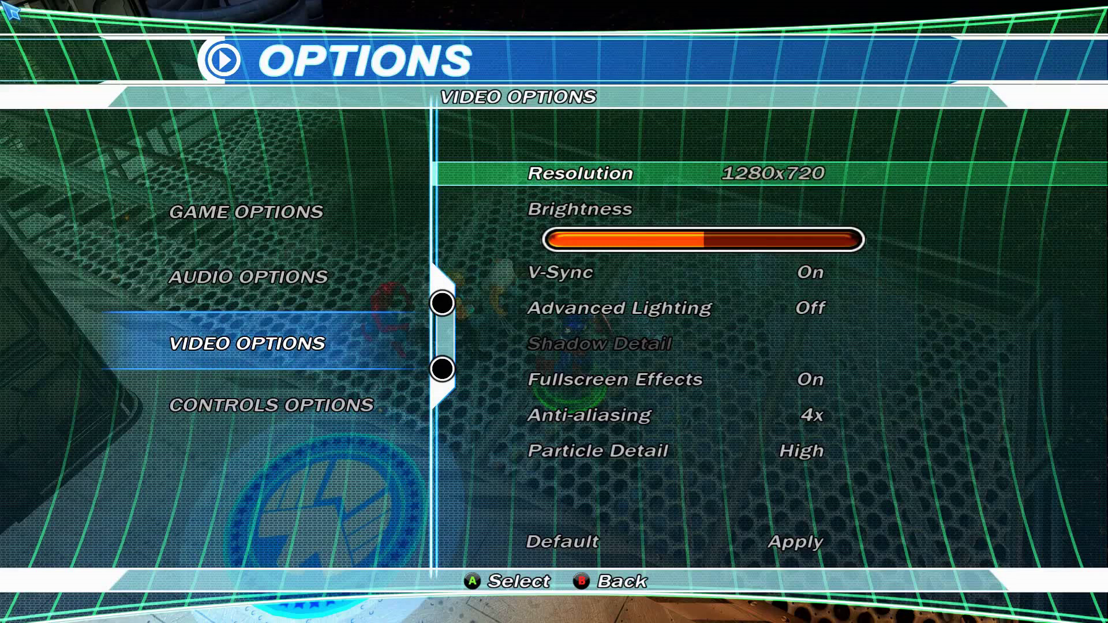
{"action": "key", "text": "Left"}
{"action": "key", "text": "Right"}
{"action": "key", "text": "Right"}
{"action": "key", "text": "Left"}
{"action": "key", "text": "Left"}
{"action": "key", "text": "Left"}
{"action": "key", "text": "Left"}
{"action": "key", "text": "Left"}
{"action": "key", "text": "Right"}
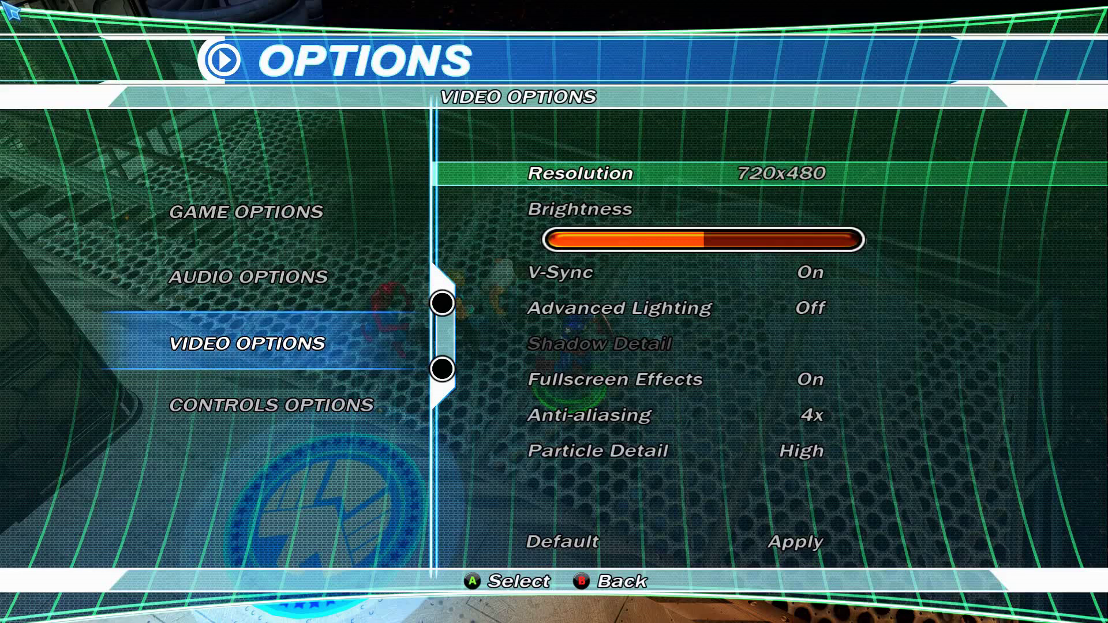
{"action": "key", "text": "Escape"}
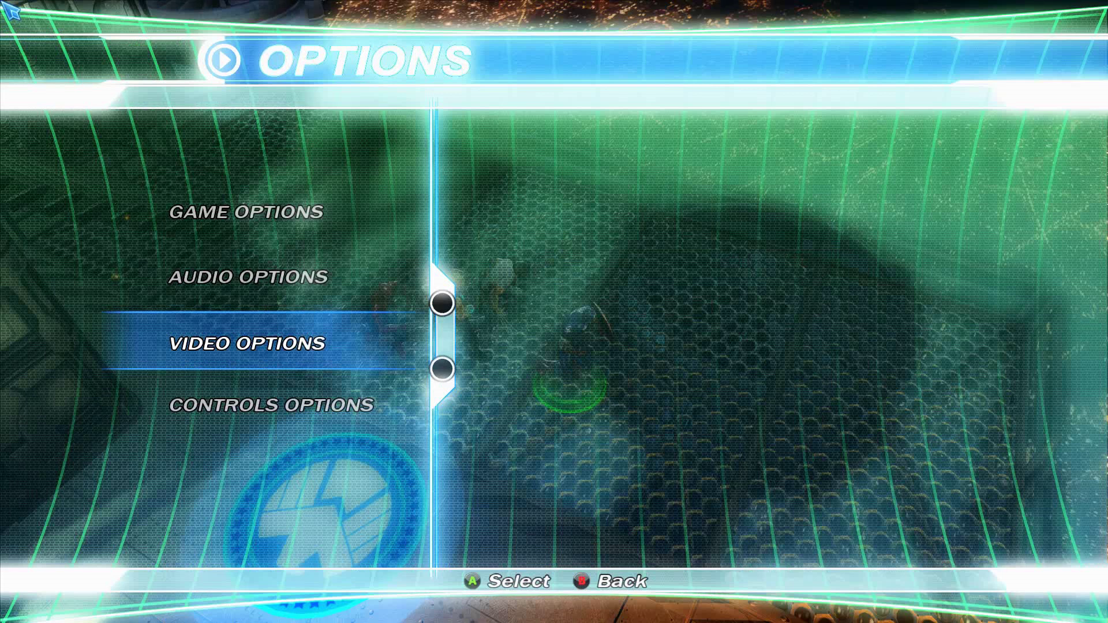
{"action": "key", "text": "Up"}
{"action": "key", "text": "Up"}
{"action": "key", "text": "Up"}
{"action": "key", "text": "Up"}
{"action": "key", "text": "Up"}
{"action": "key", "text": "Up"}
{"action": "key", "text": "Up"}
{"action": "key", "text": "Up"}
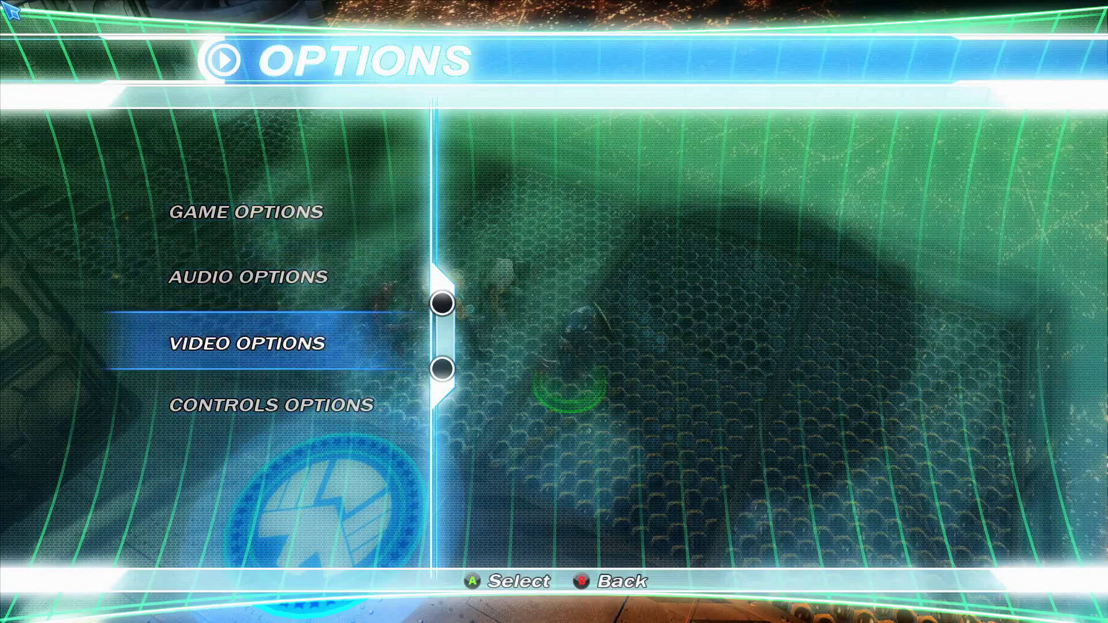